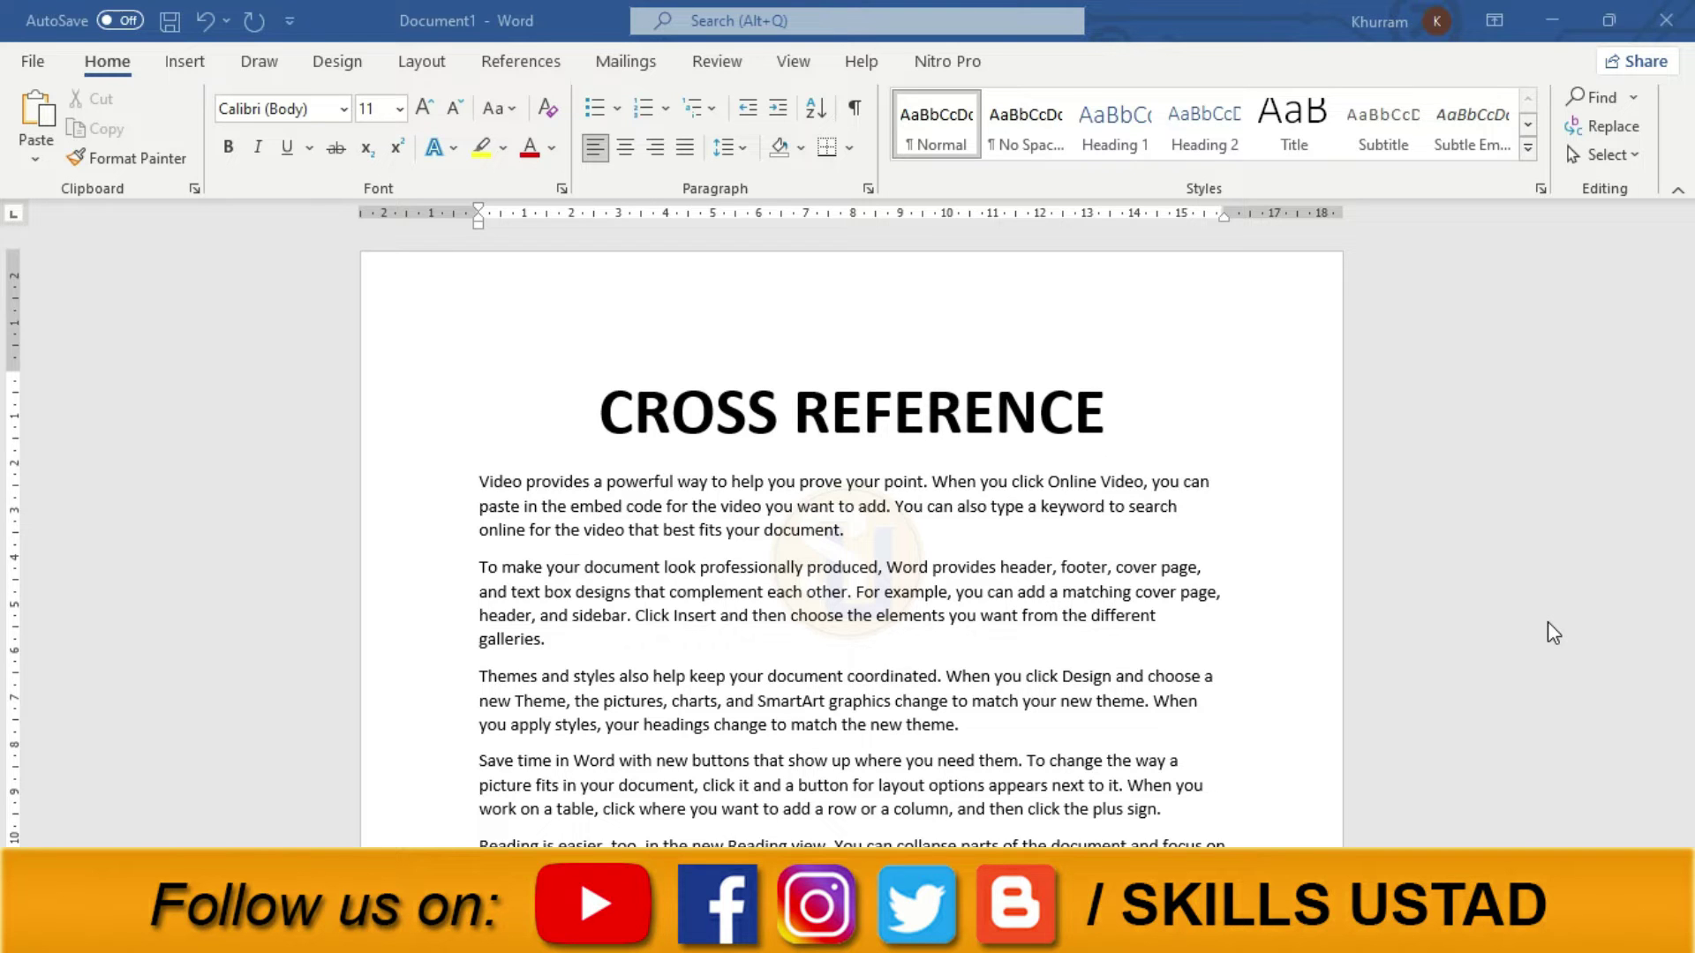
Zoom into the 25 June 2022 Jang ePaper front page, read through it, then minimize the browser
scroll(909, 604, "down", 1)
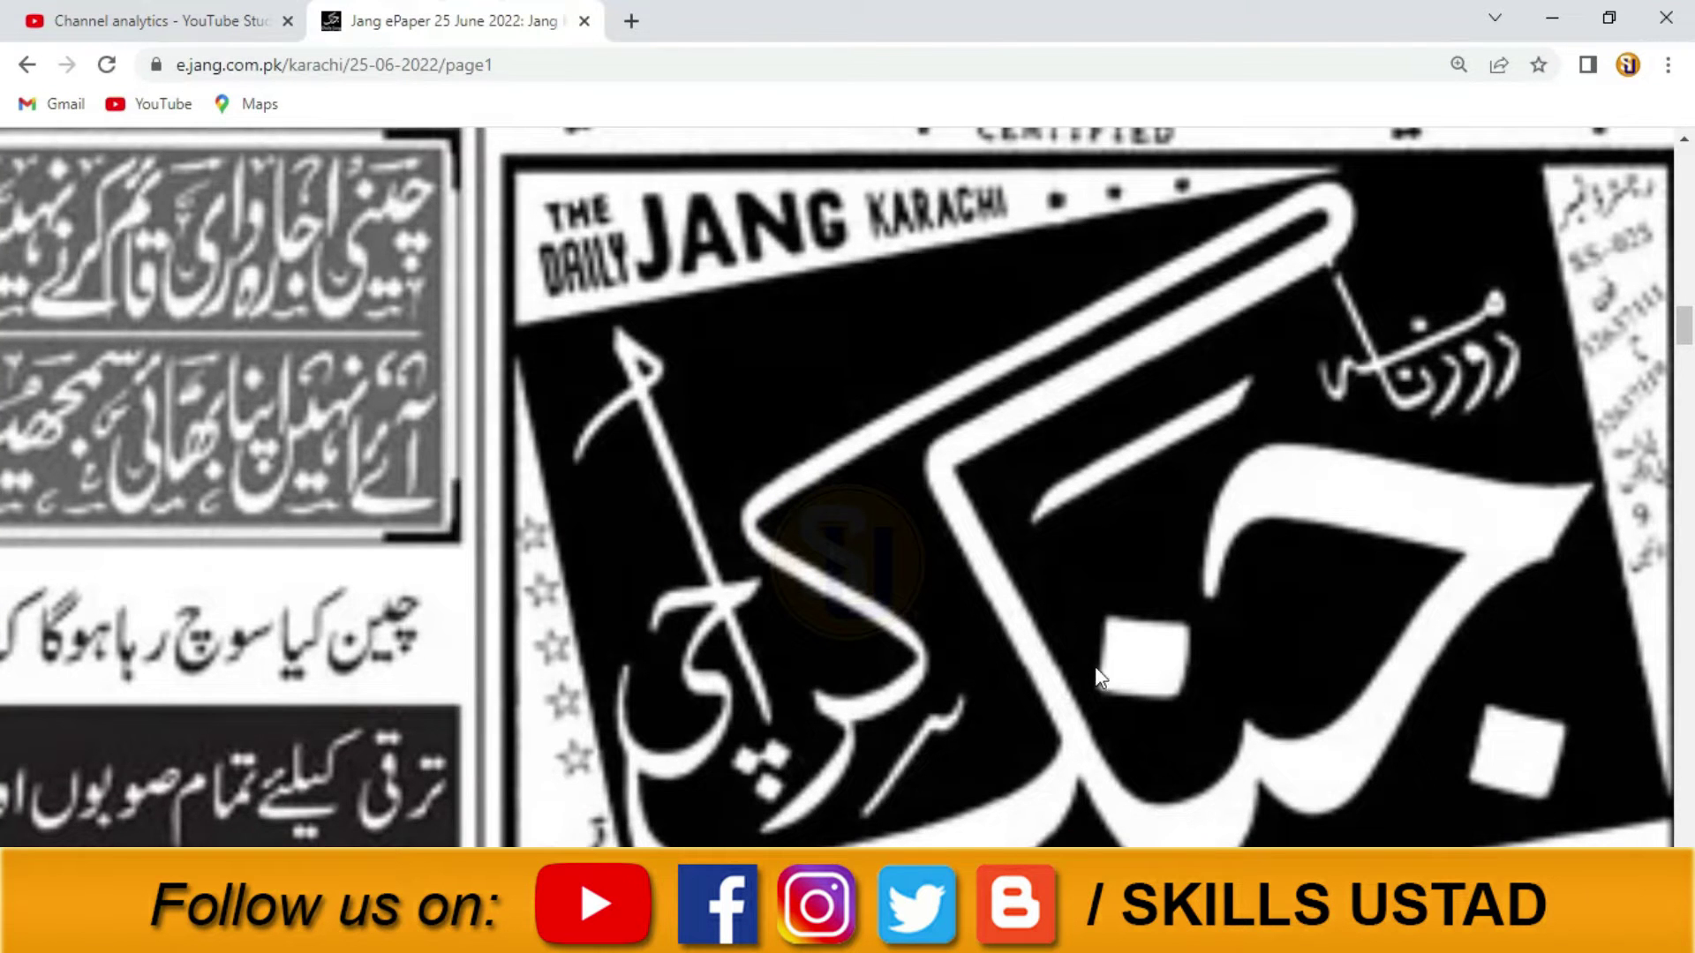
left_click(1158, 554)
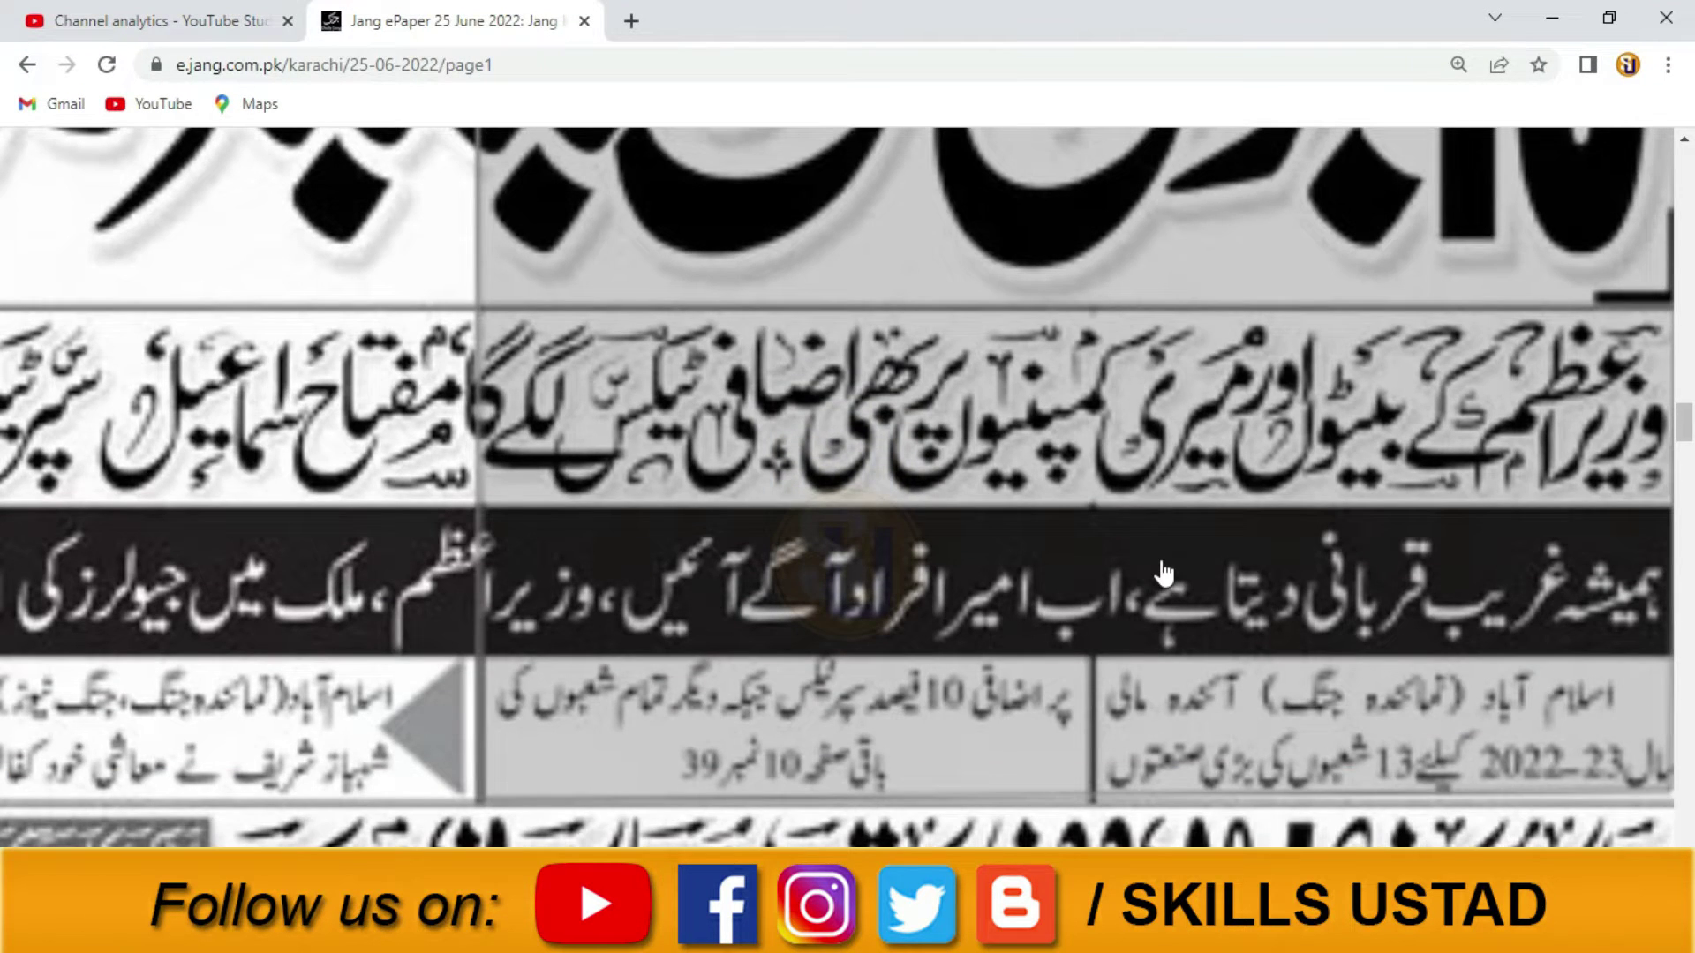
scroll(1163, 574, "down", 5)
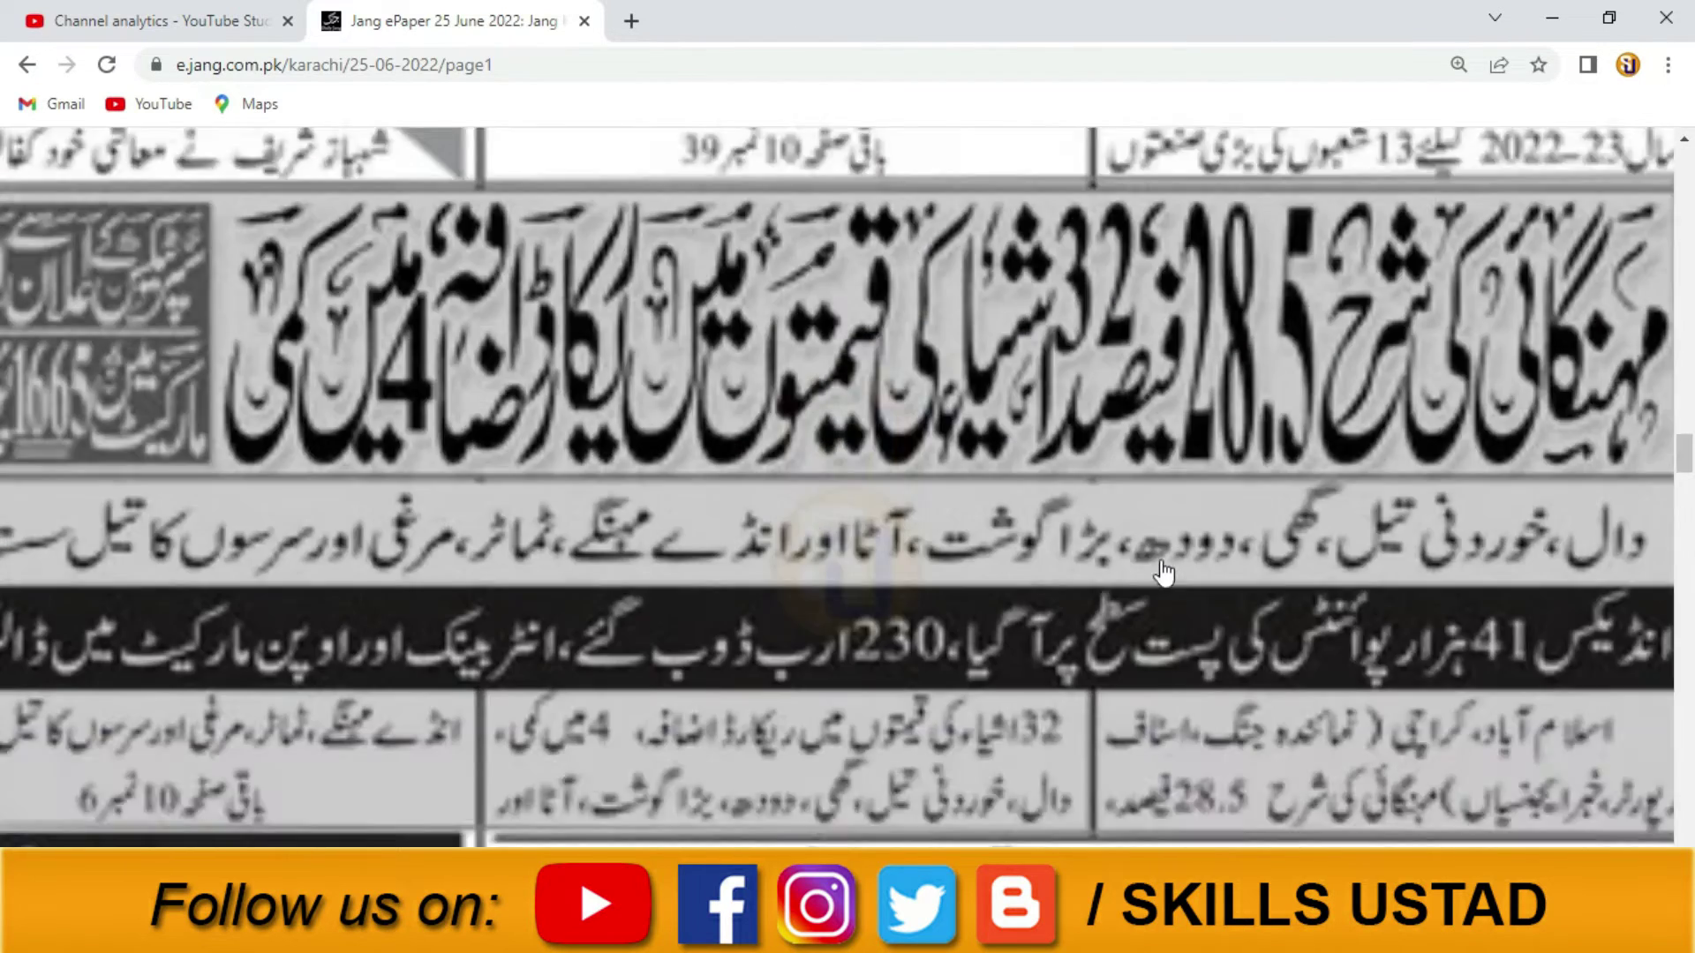
scroll(1164, 574, "down", 5)
scroll(1163, 573, "down", 5)
scroll(1164, 574, "down", 5)
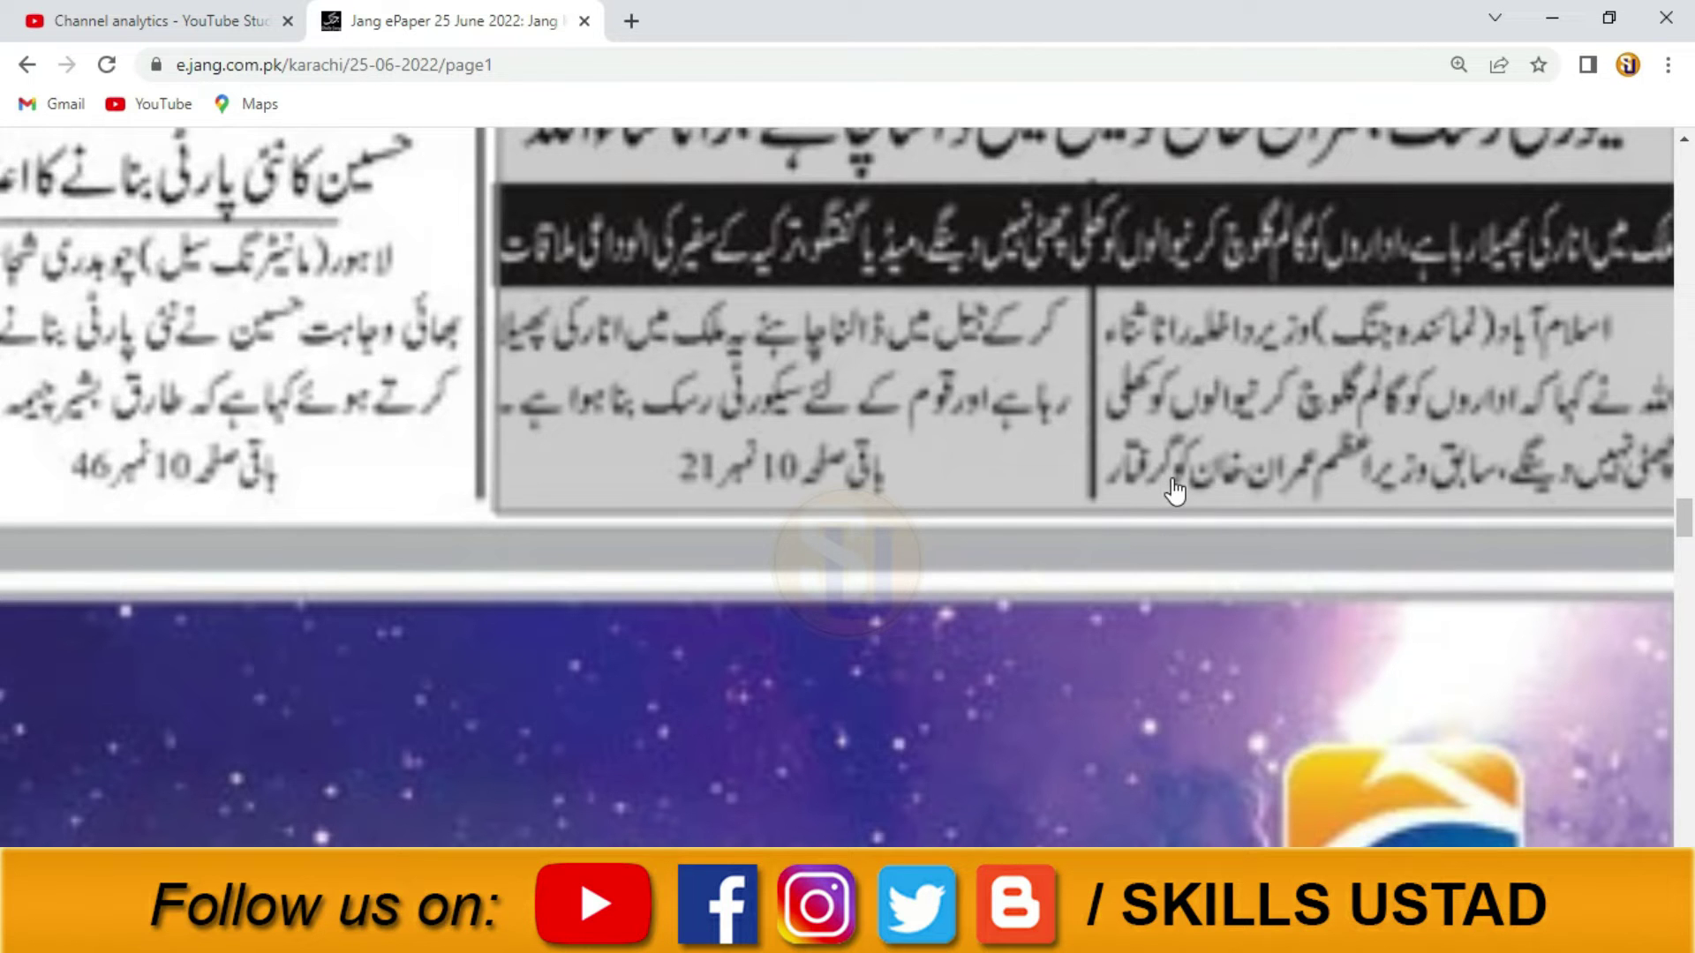
left_click(1552, 26)
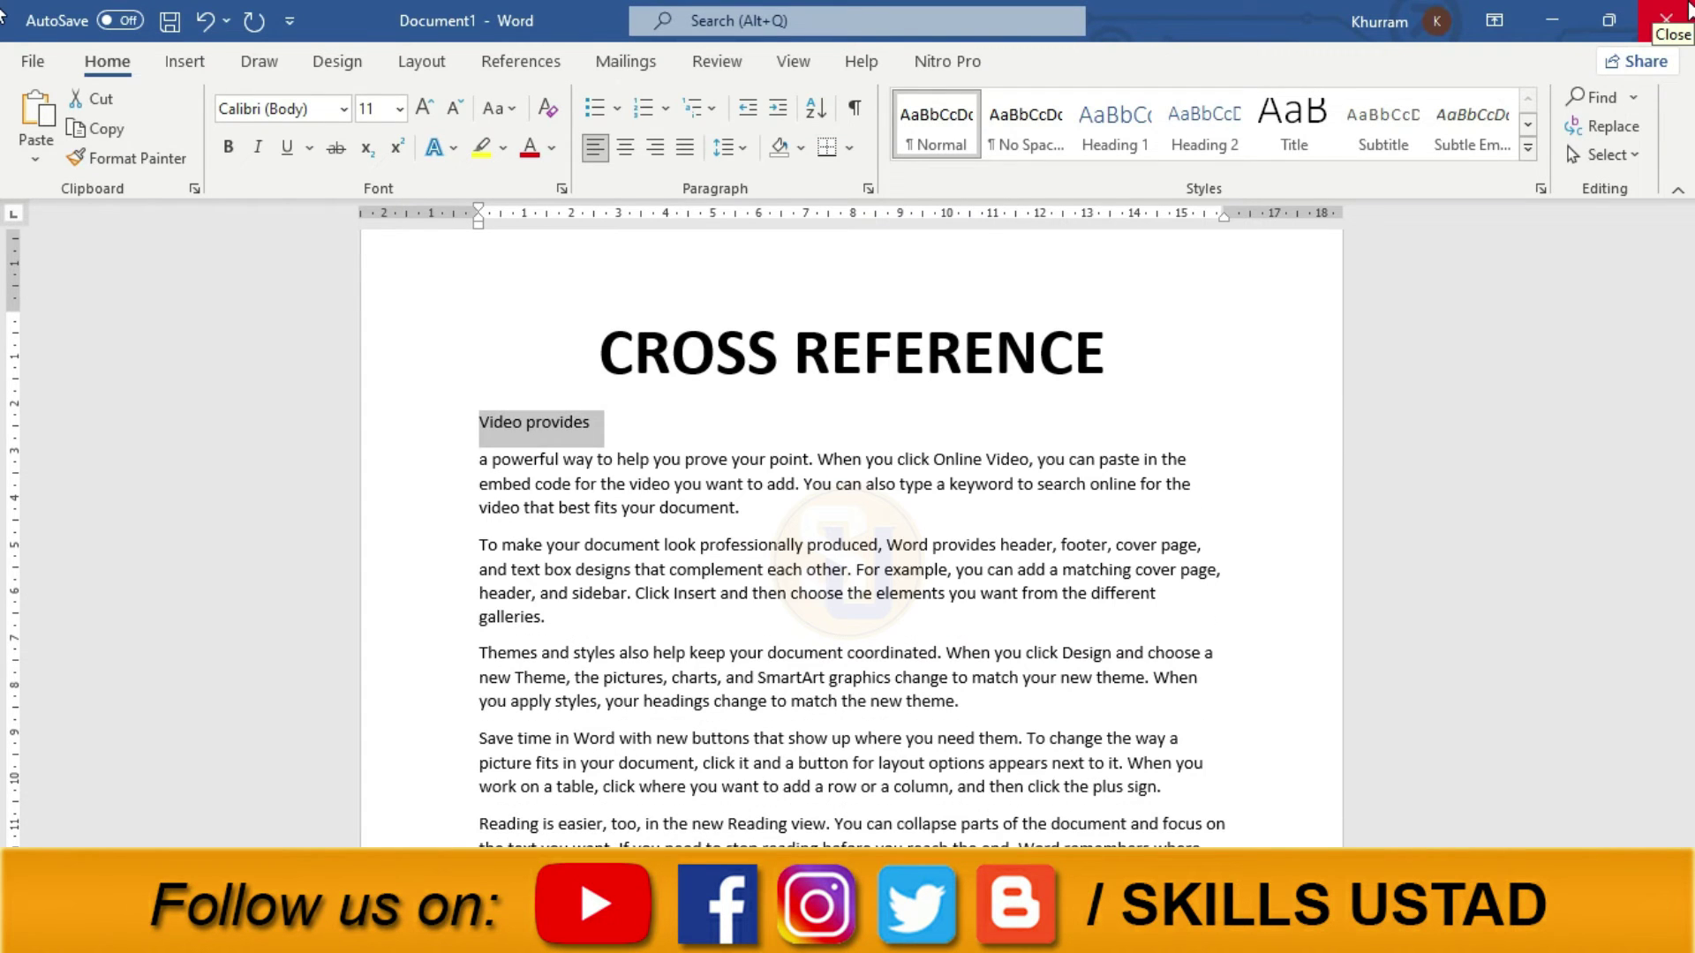
mouse_move(848, 556)
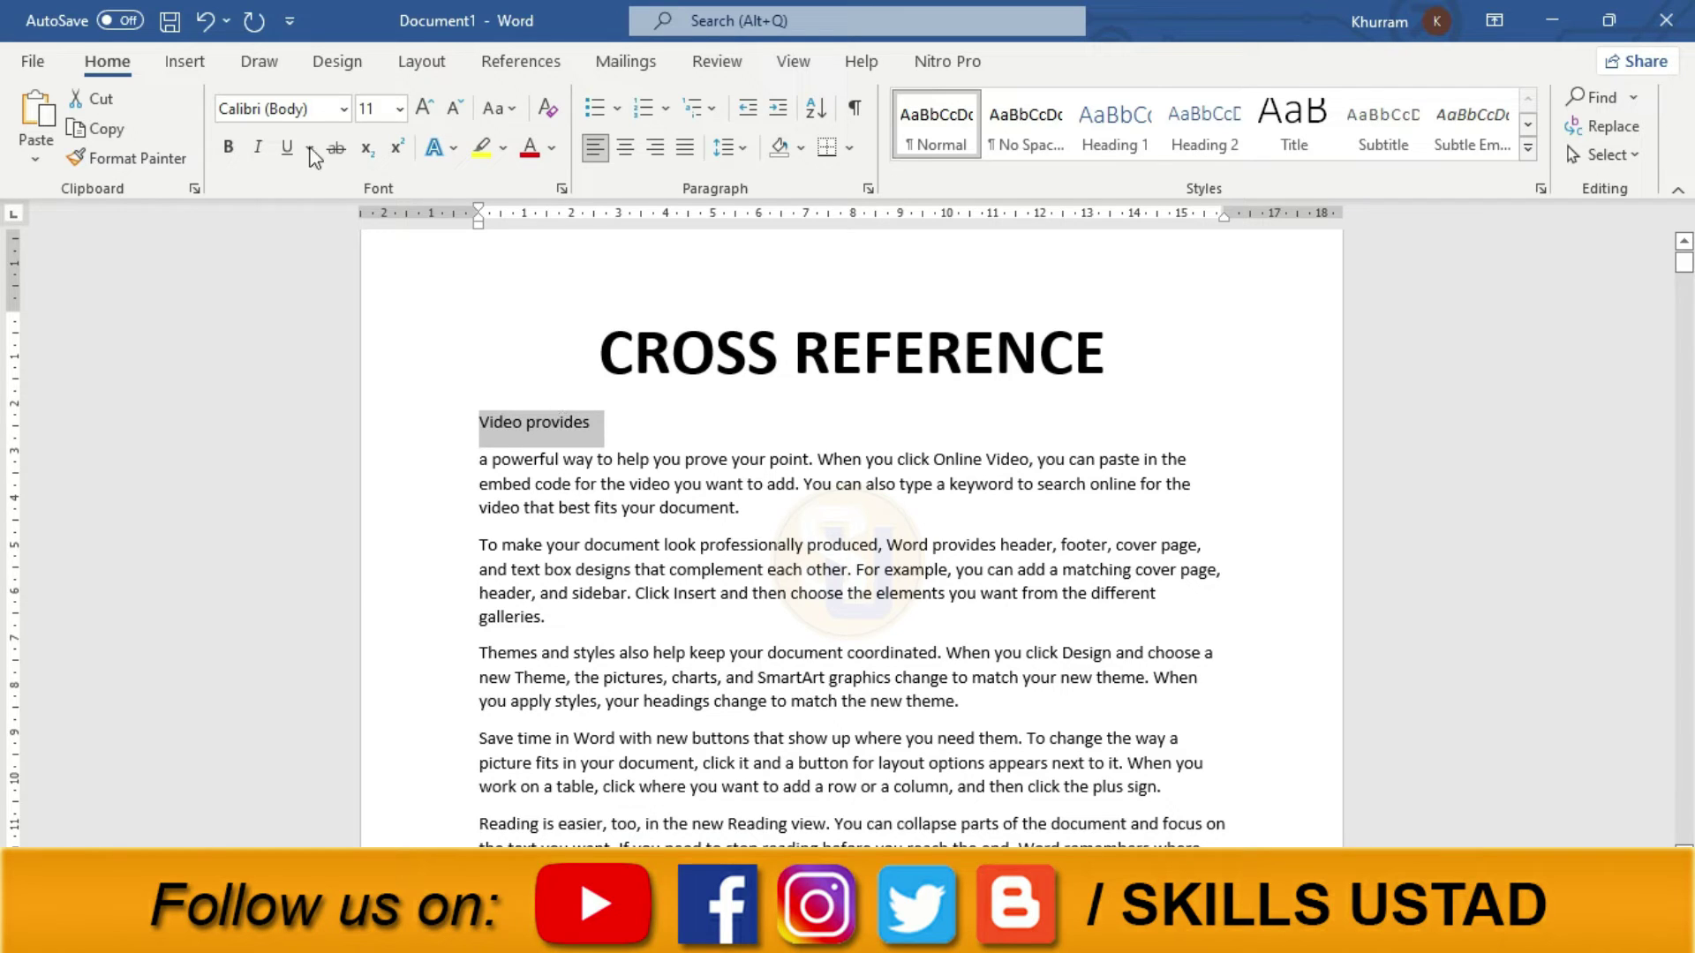
Remove the comma after 'easier', break the line, and style 'Reading is easier' as Heading 1
left_click(534, 422, "ctrl")
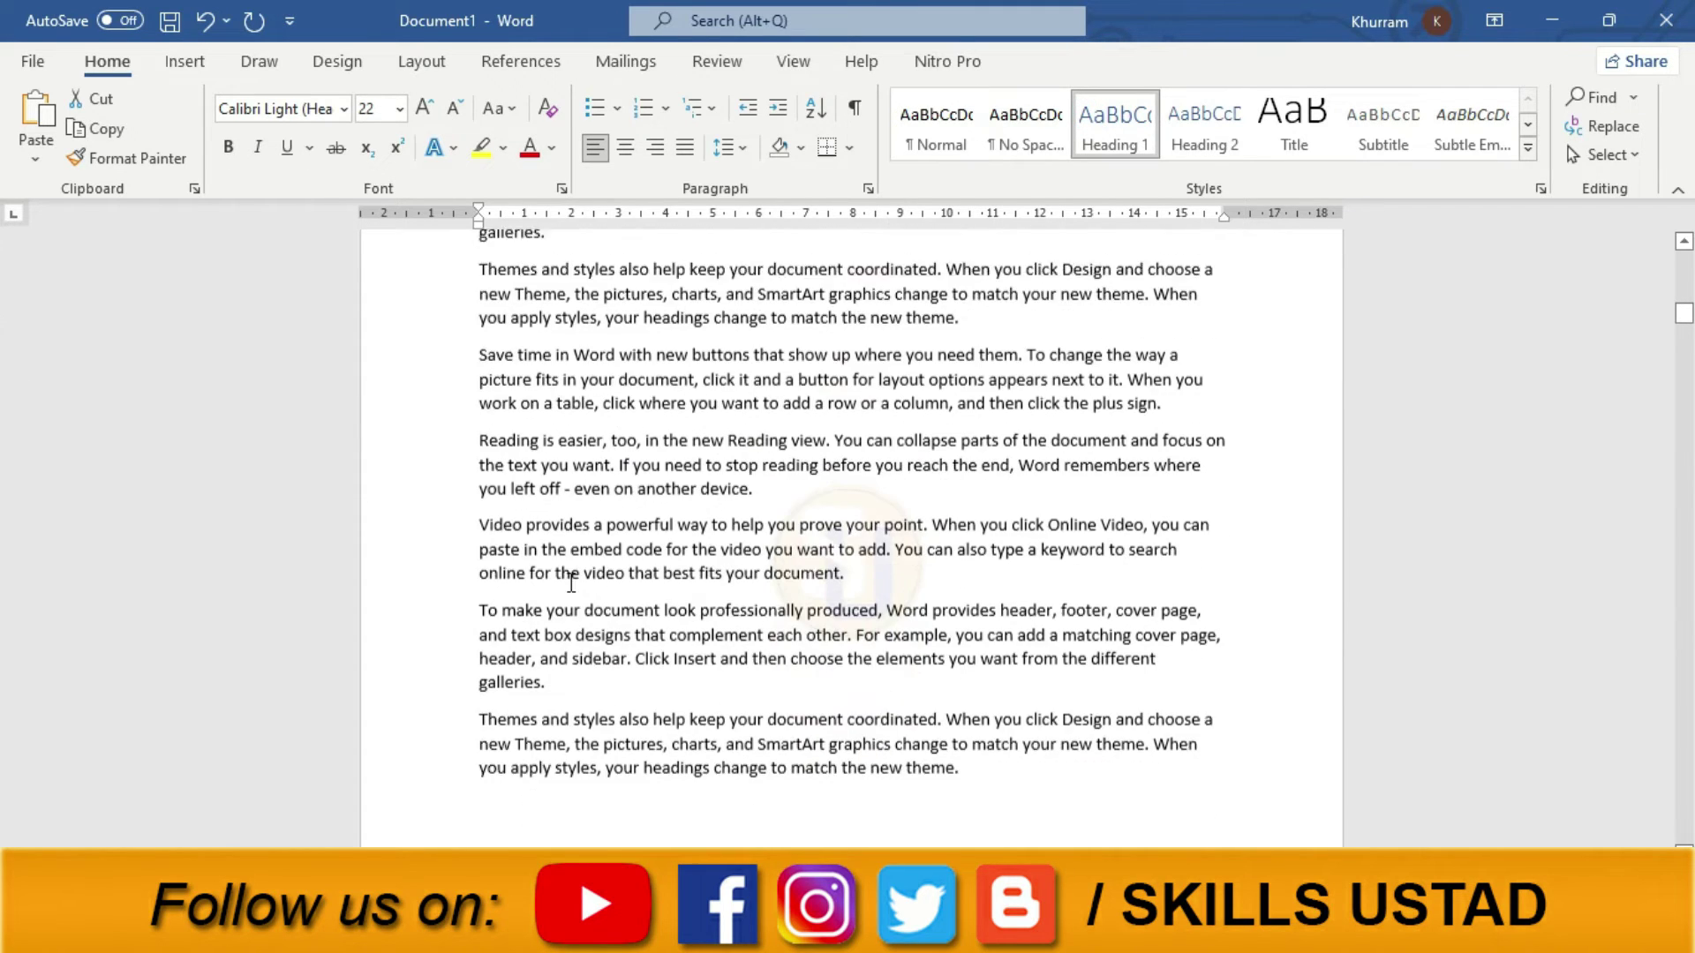
double_click(494, 460)
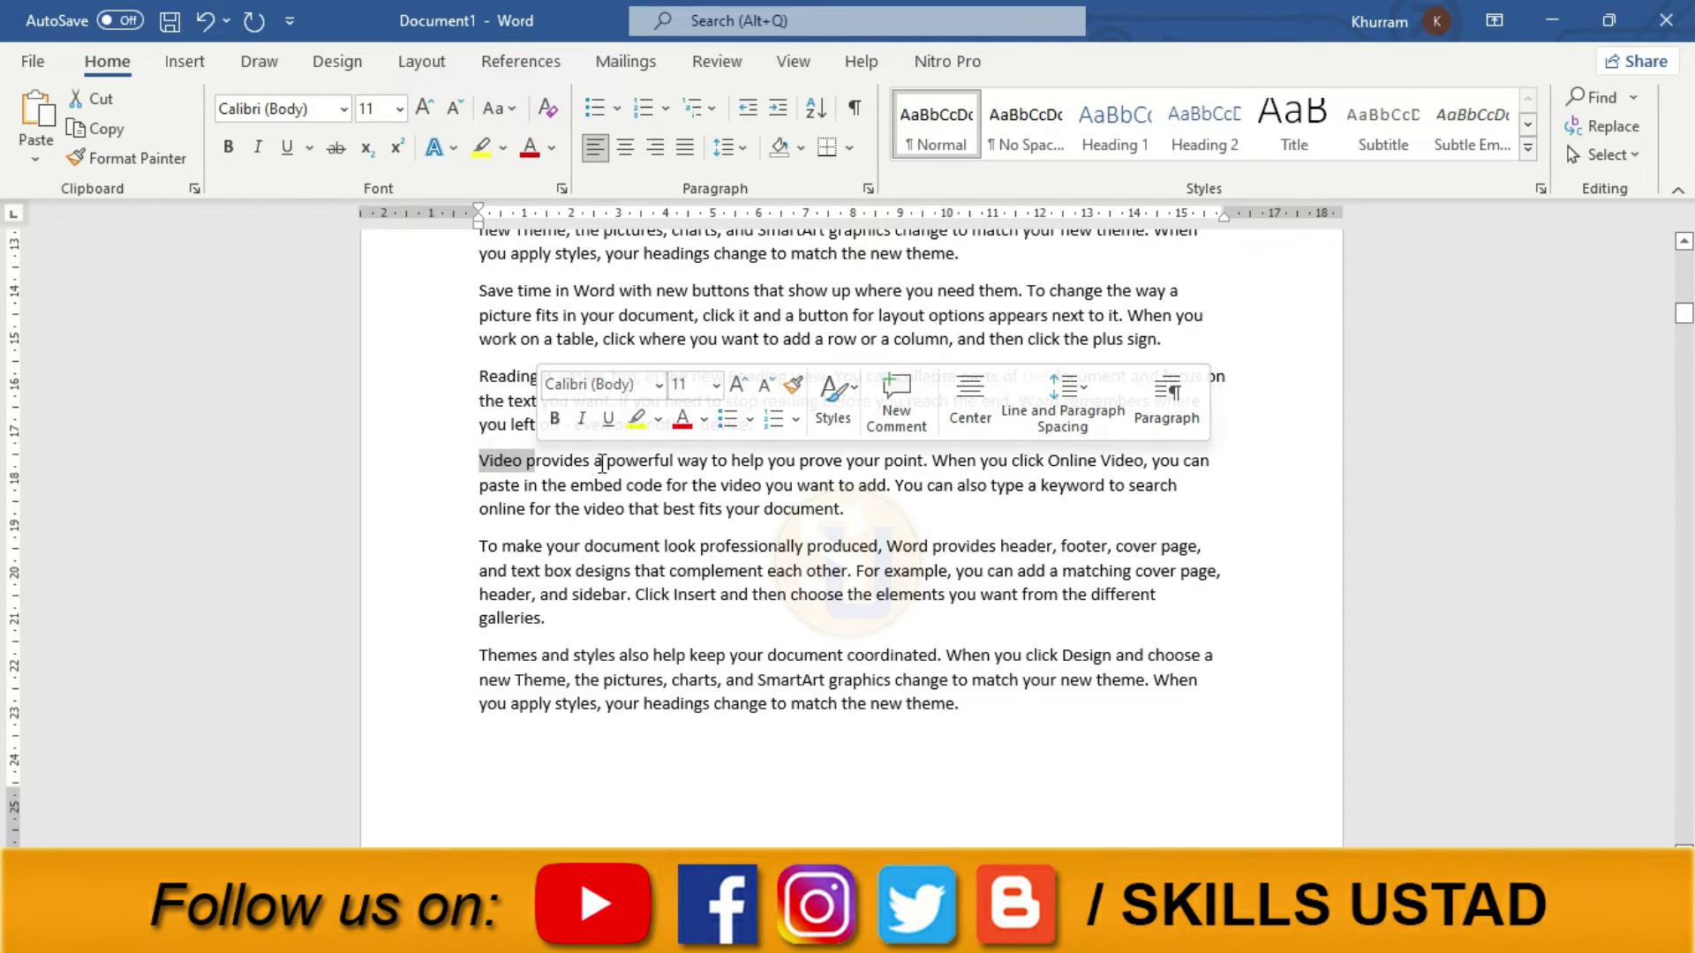
left_click(614, 460)
left_click(606, 376)
key("BackSpace")
key("Return")
type("\\")
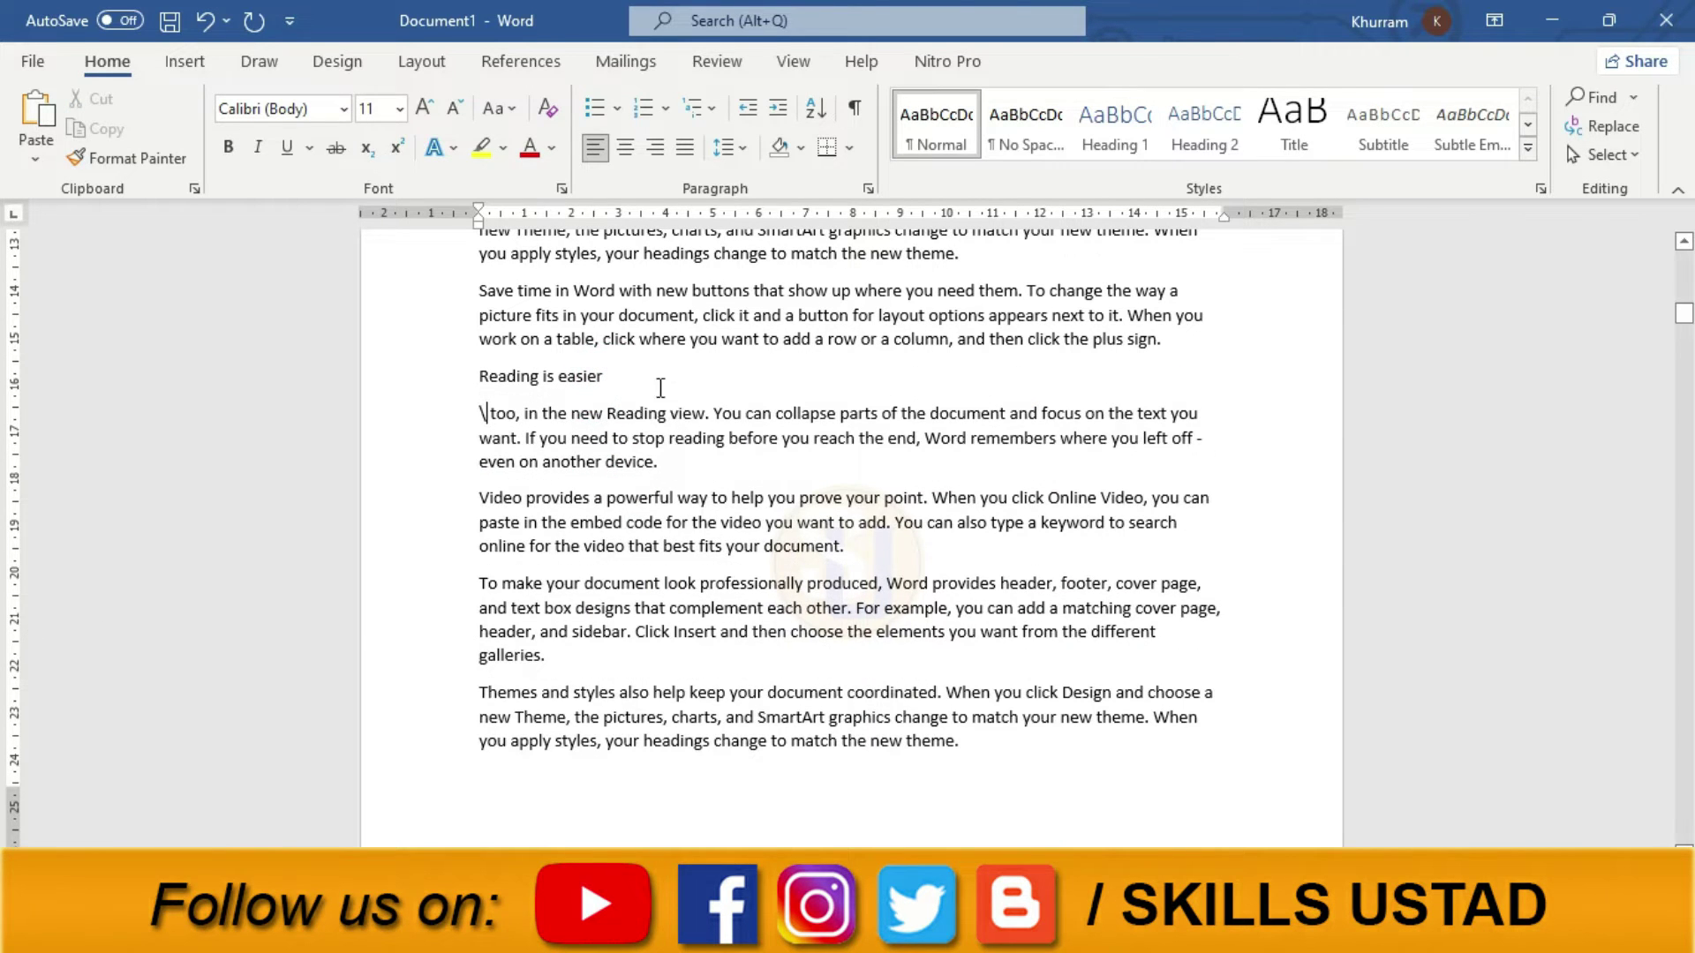
left_click_drag(656, 384, 457, 381)
left_click(1147, 132)
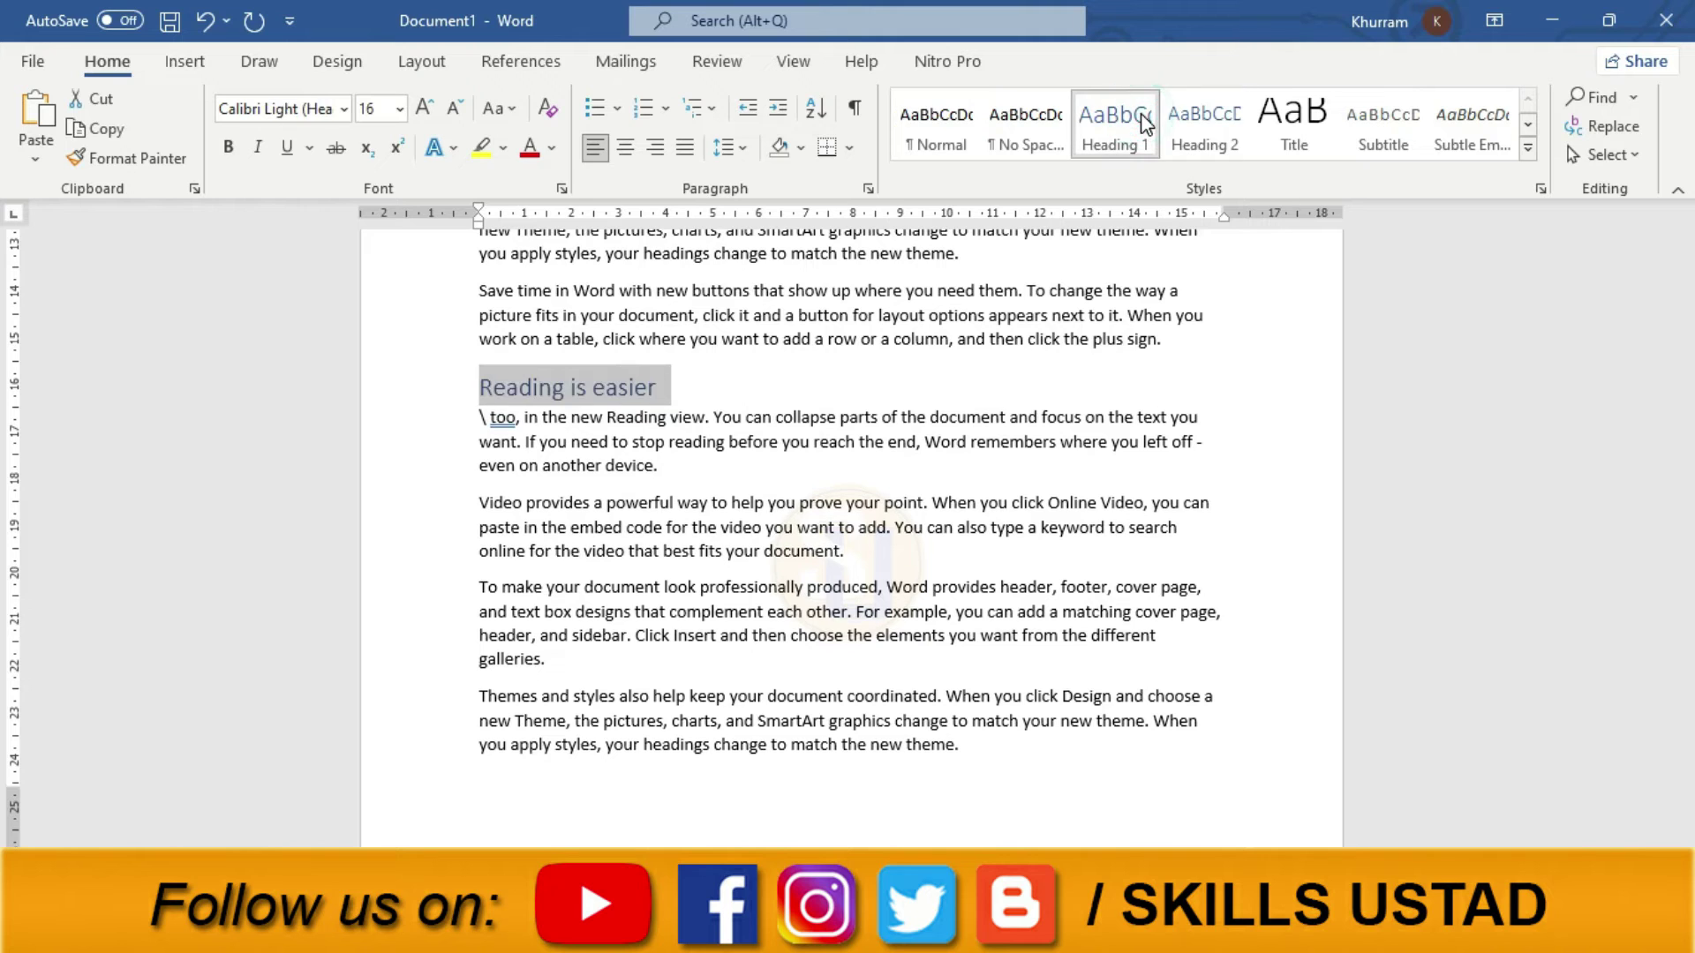
left_click(565, 524)
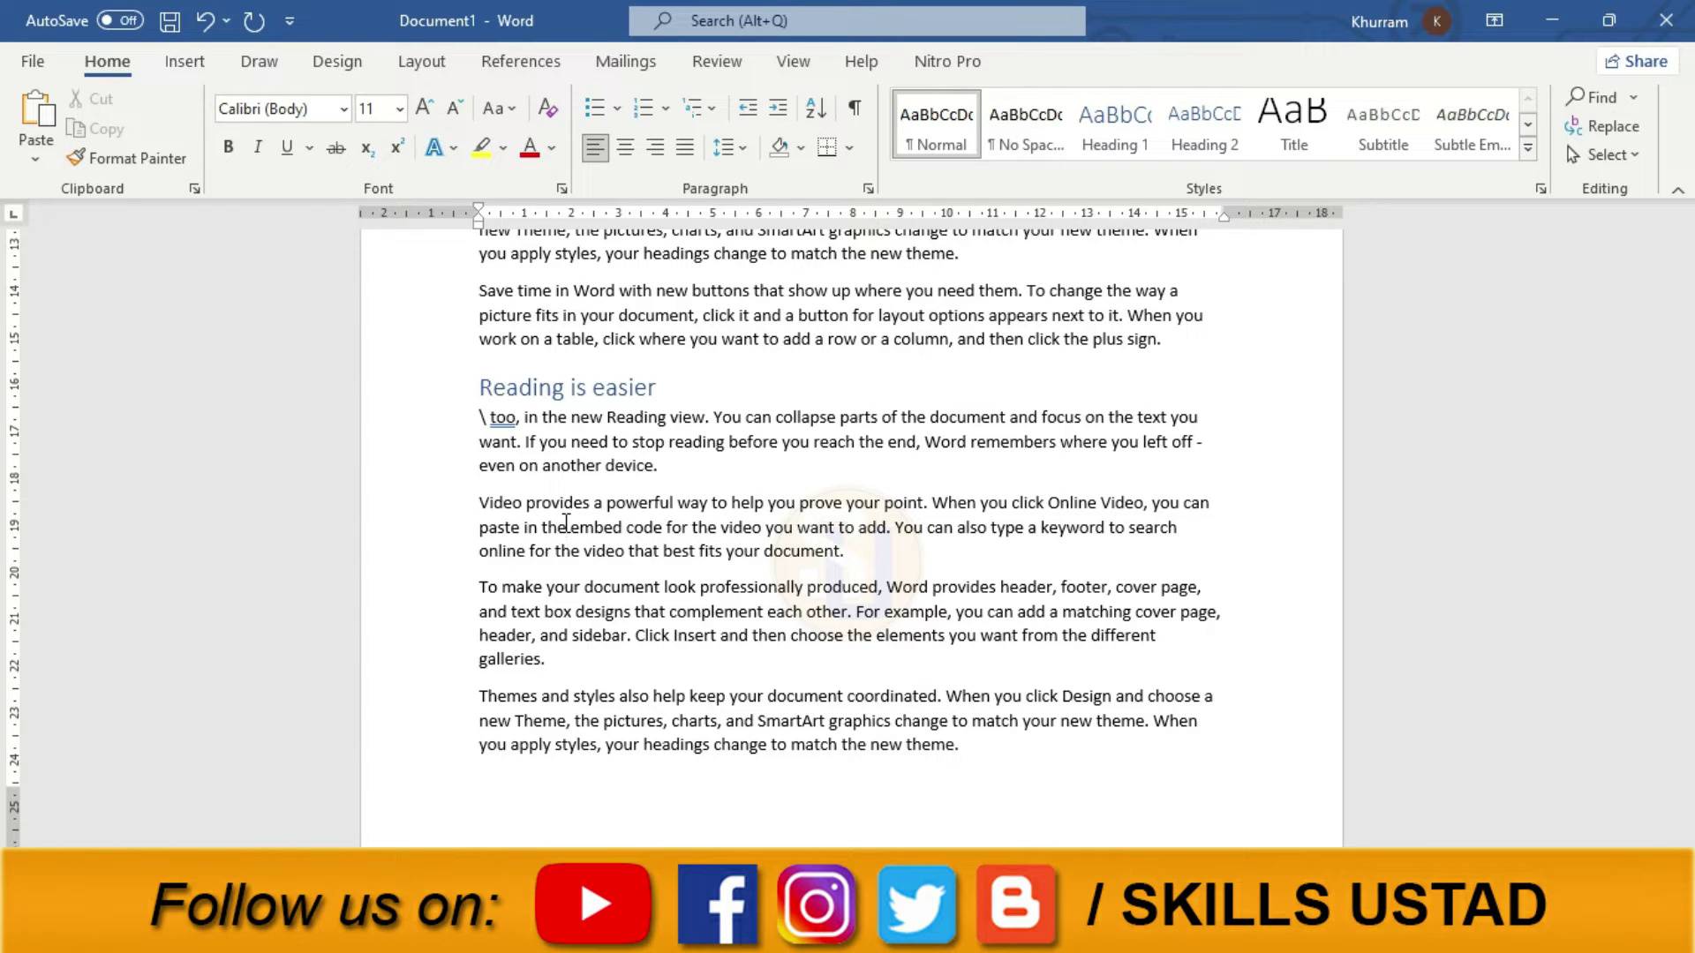
Append 'Reference on Page#' after 'galleries.', correcting the misspelled 'Refrence' from the spelling suggestions
scroll(992, 777, "up", 5)
scroll(987, 733, "up", 3)
scroll(987, 733, "down", 3)
scroll(984, 728, "up", 10)
scroll(982, 724, "up", 1)
scroll(978, 721, "down", 4)
scroll(977, 717, "down", 5)
scroll(977, 715, "down", 3)
scroll(971, 715, "up", 3)
scroll(611, 603, "up", 3)
left_click(556, 481)
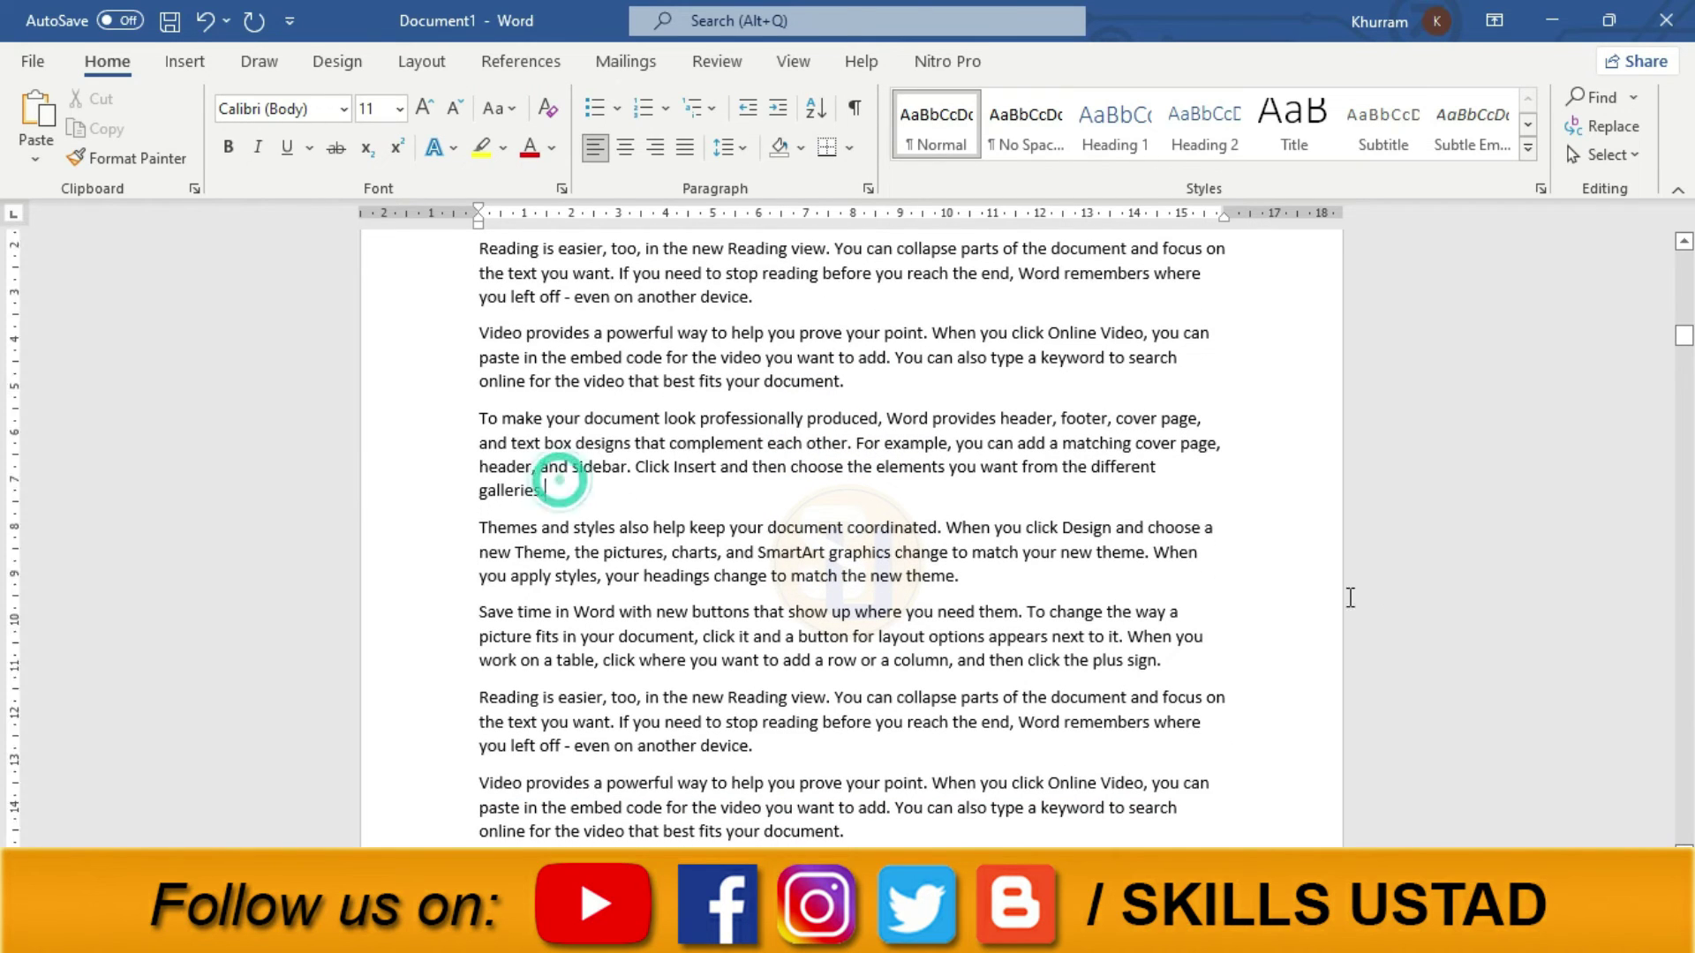
type("Refrence on Page#")
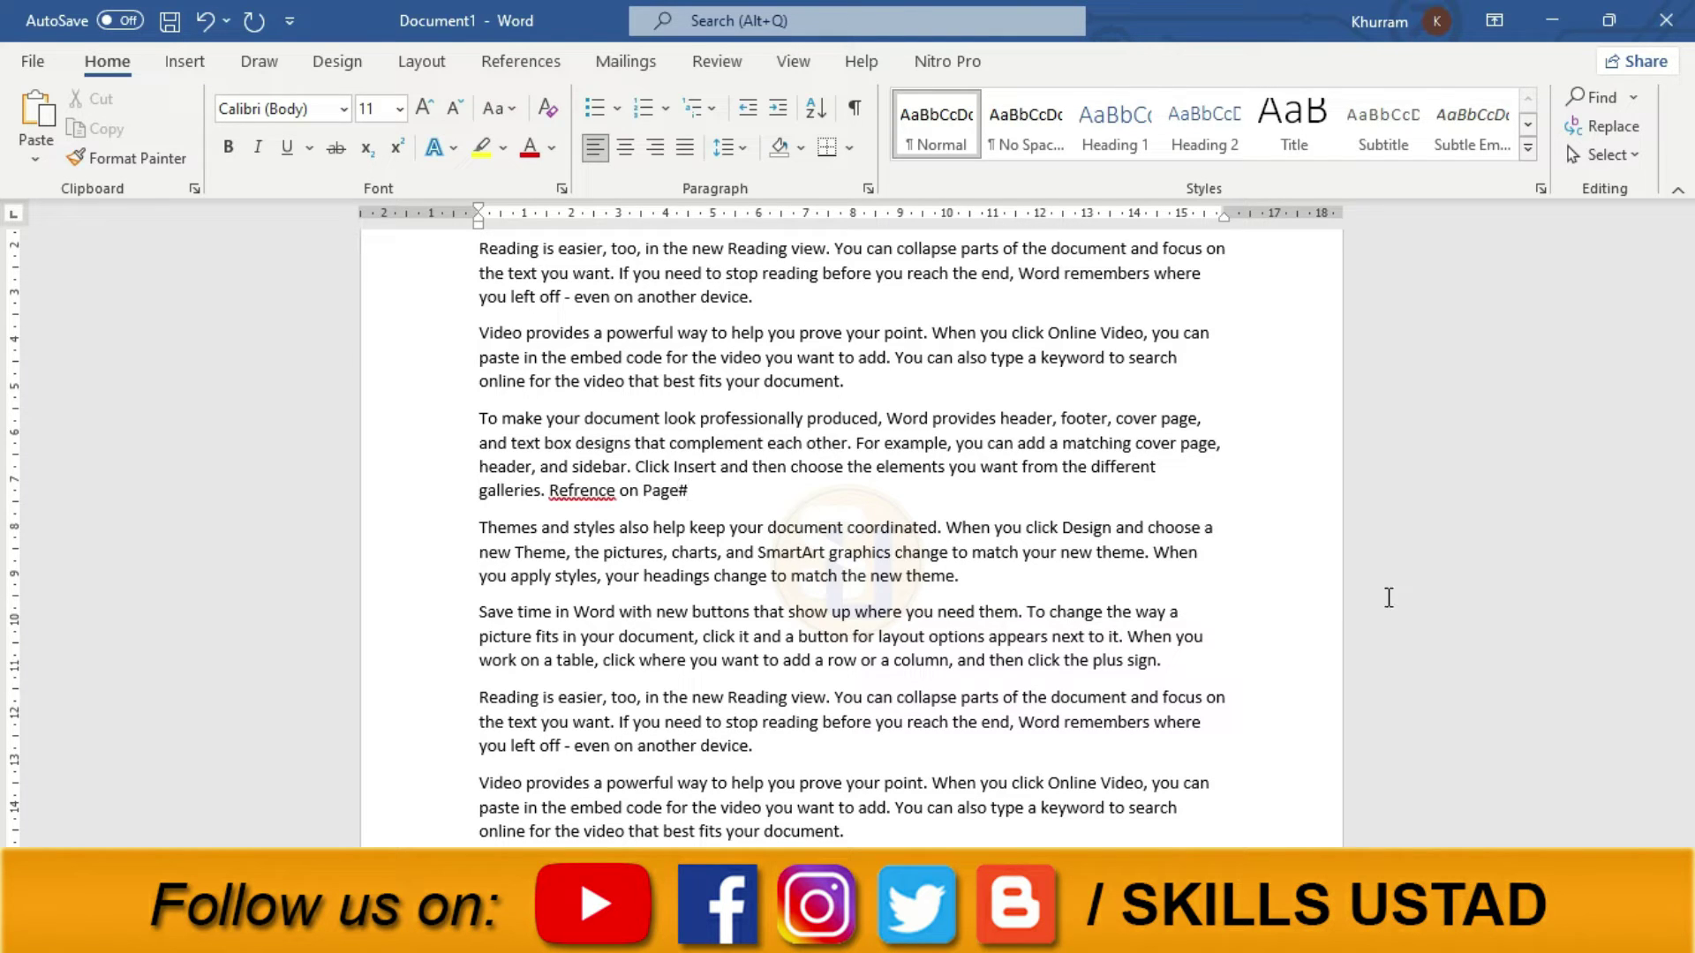
right_click(561, 495)
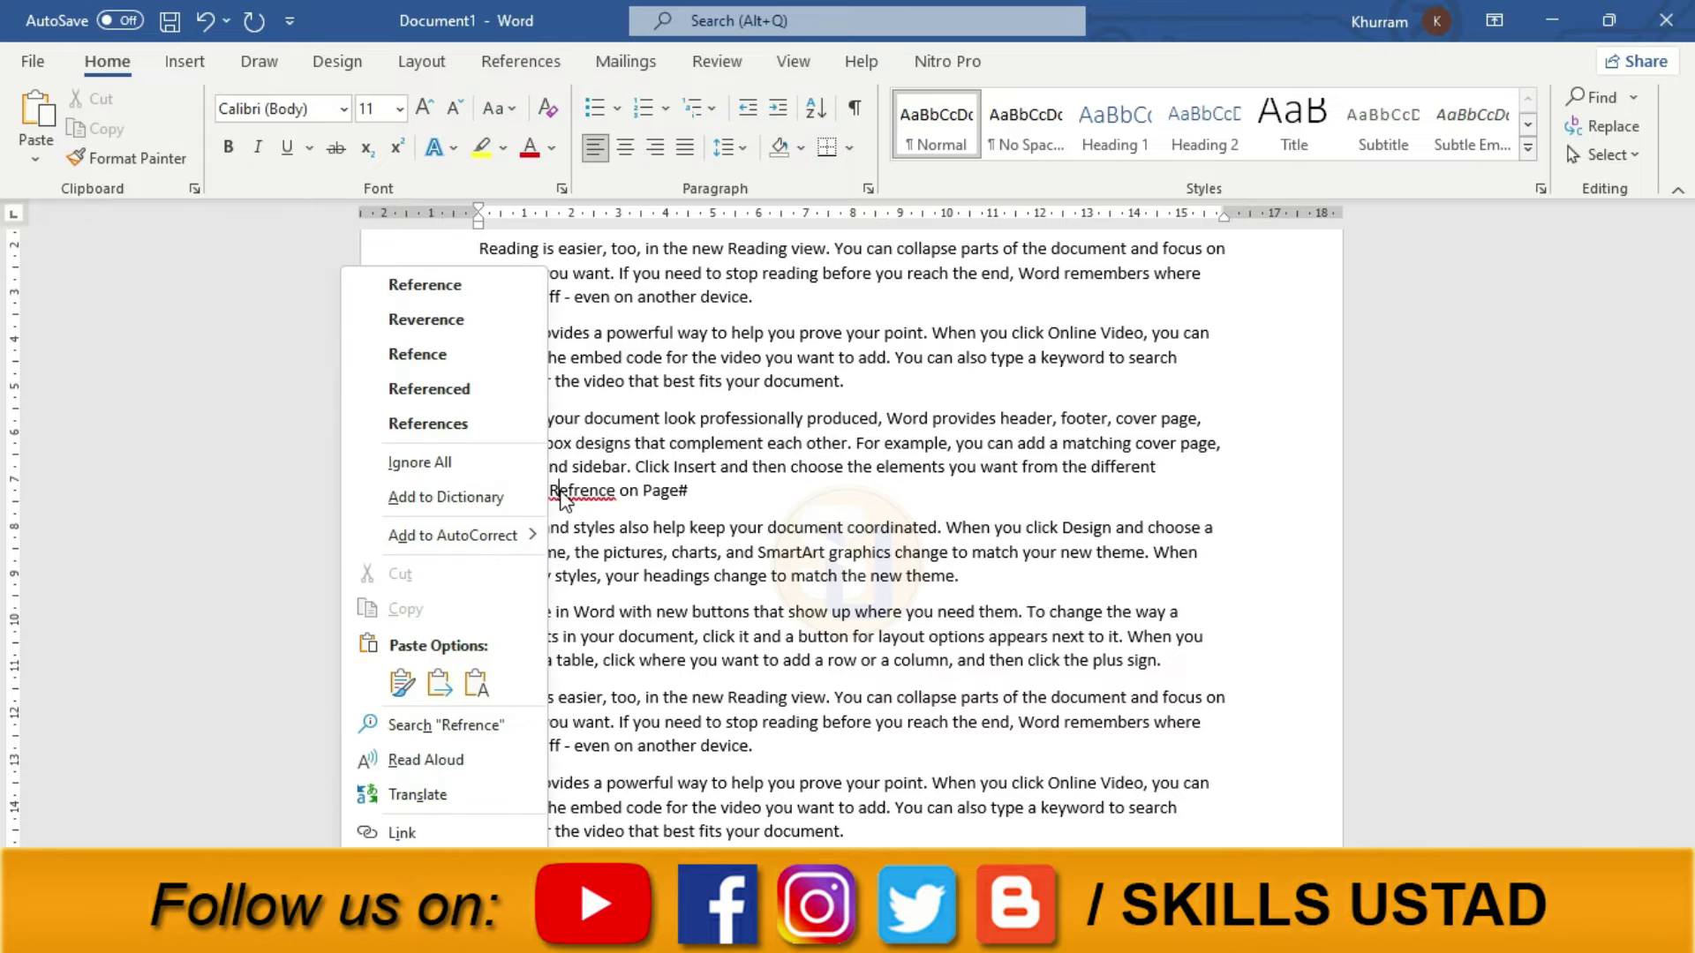
left_click(463, 286)
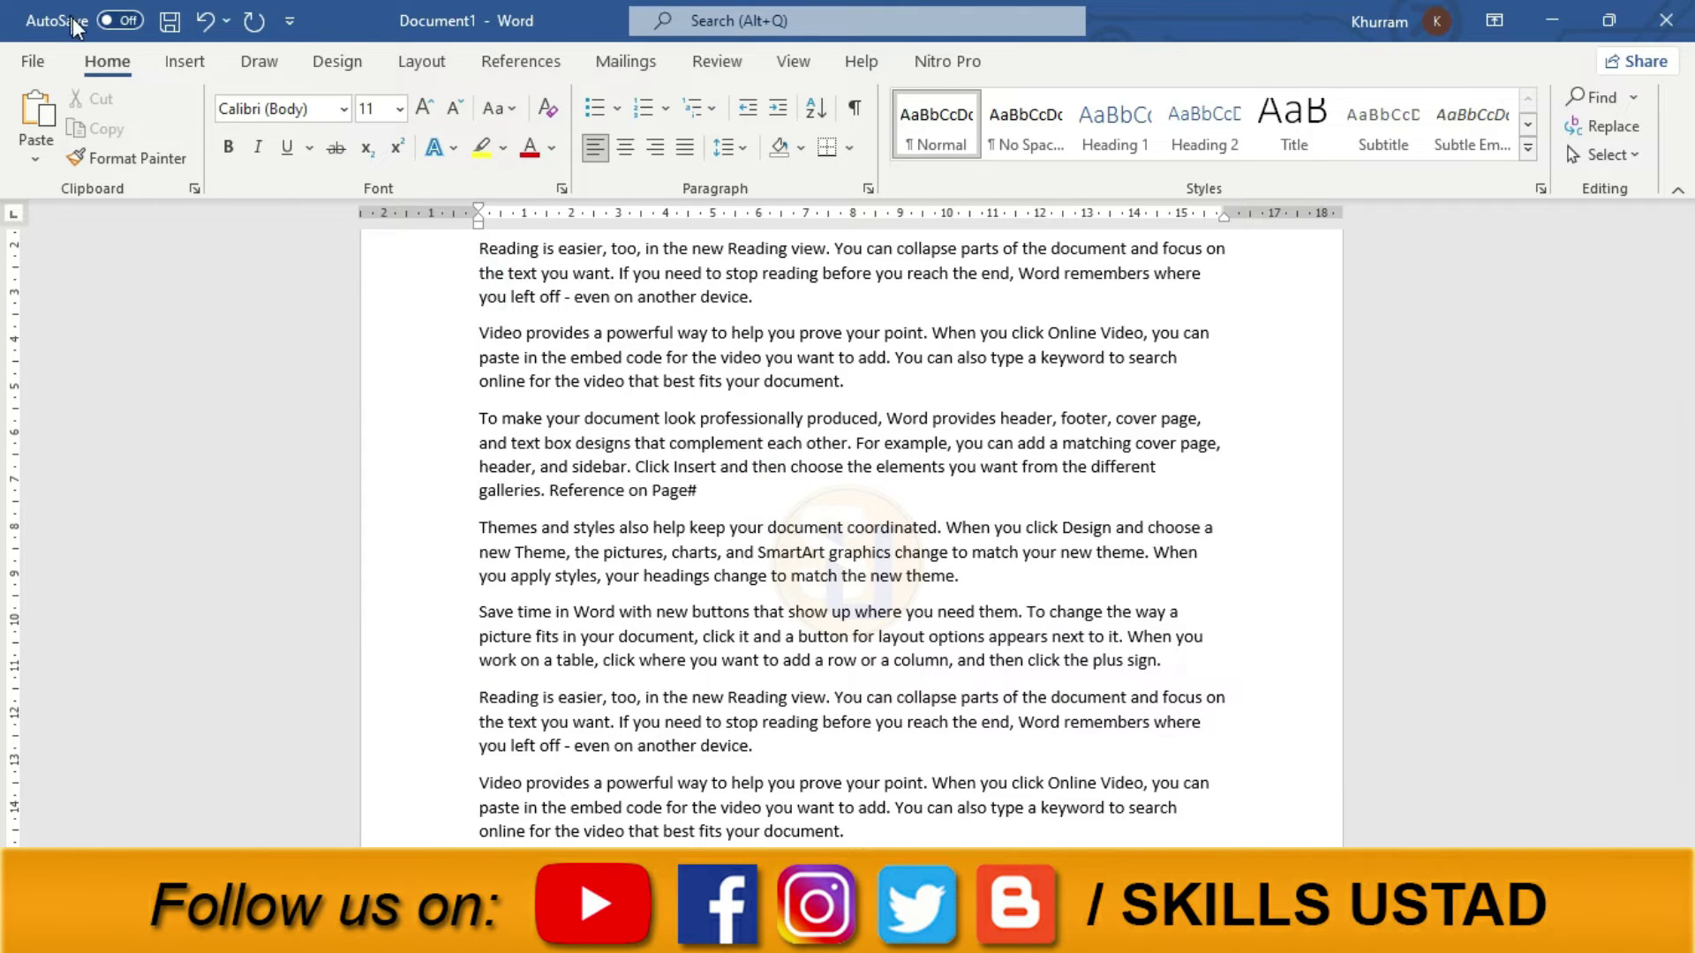
Open the Cross-reference dialog and set the reference type to Heading
left_click(182, 63)
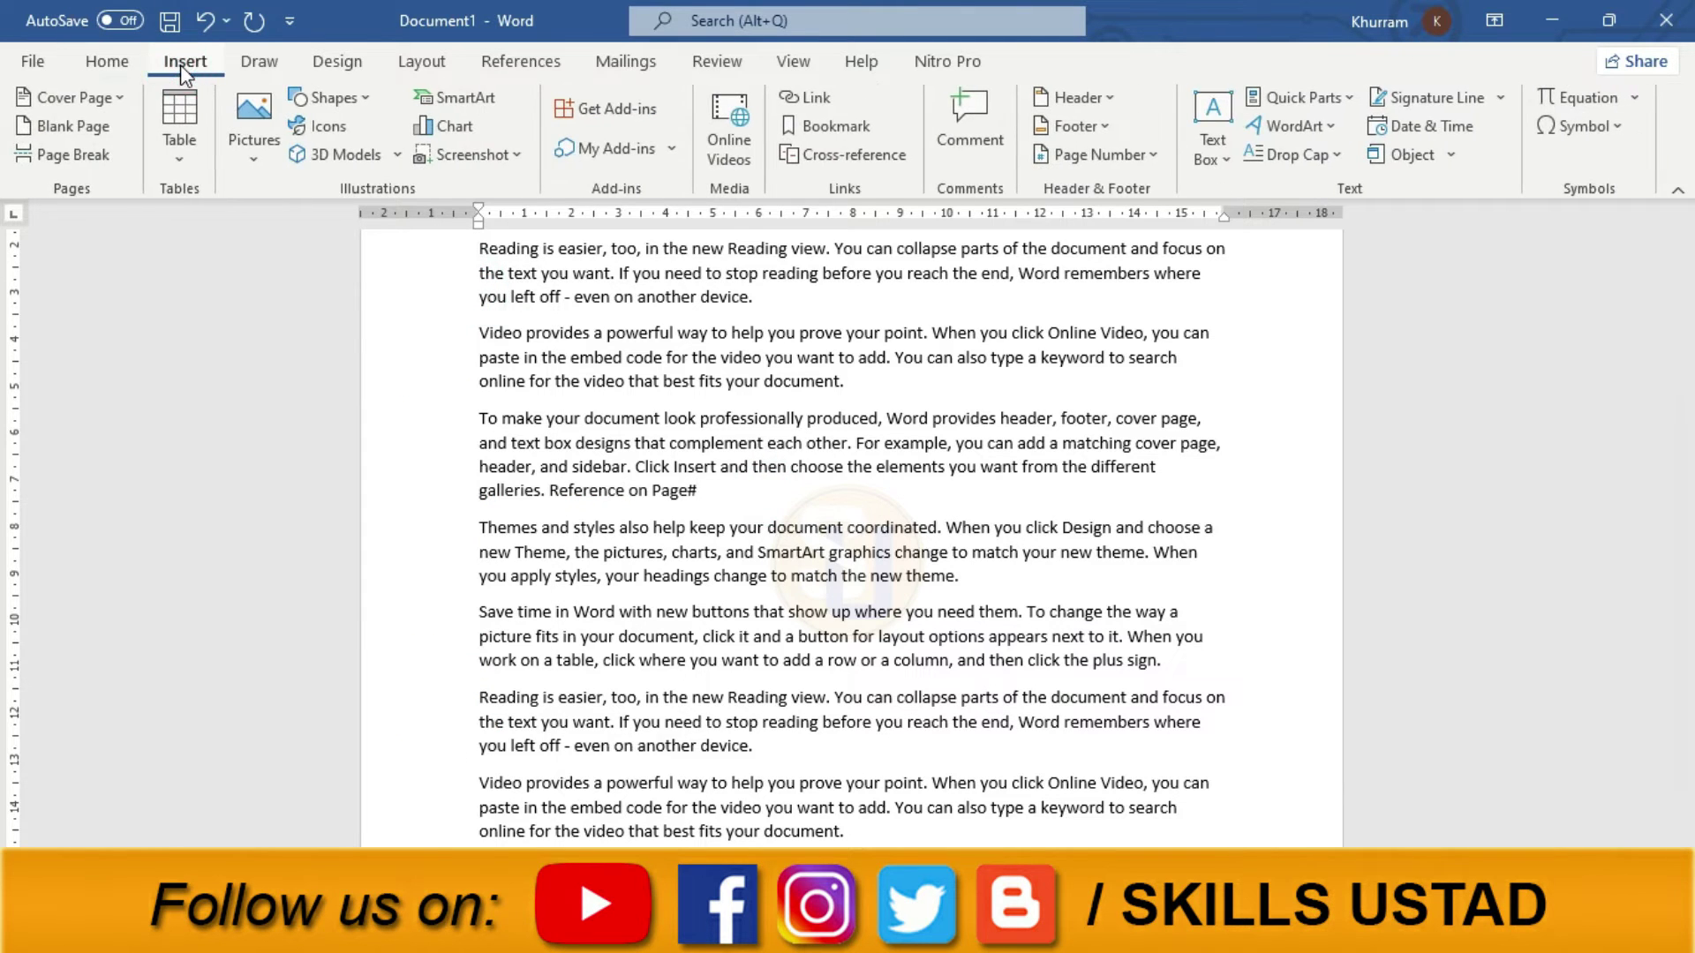
left_click(849, 156)
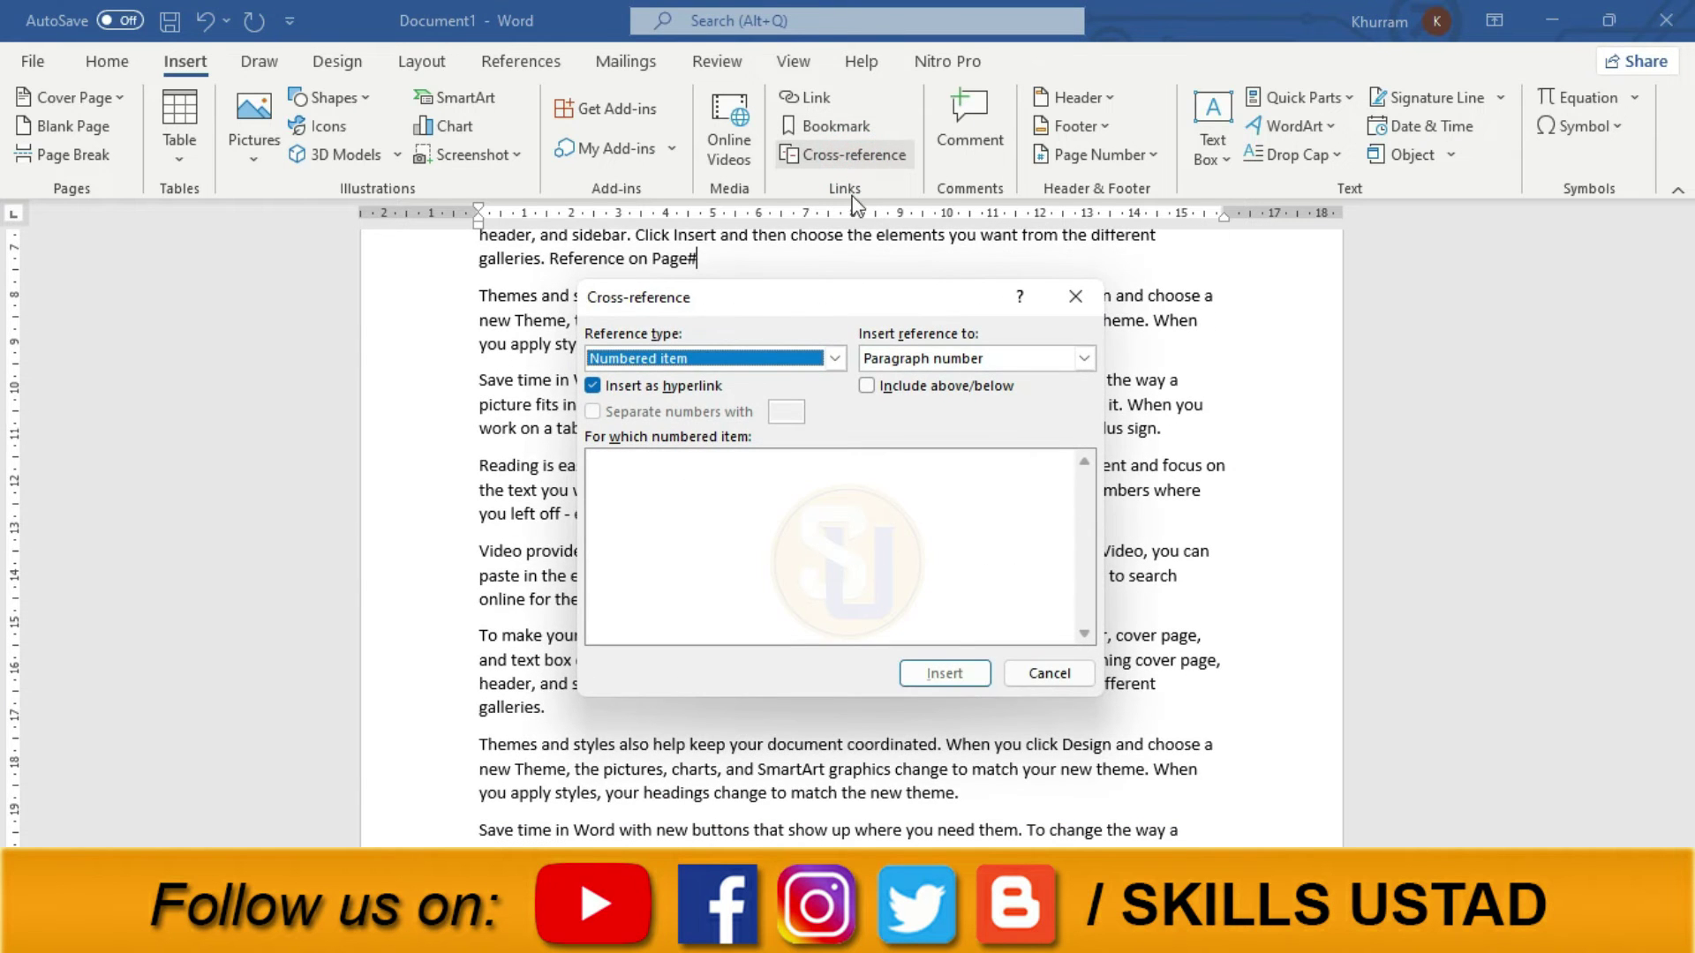
left_click_drag(722, 307, 782, 232)
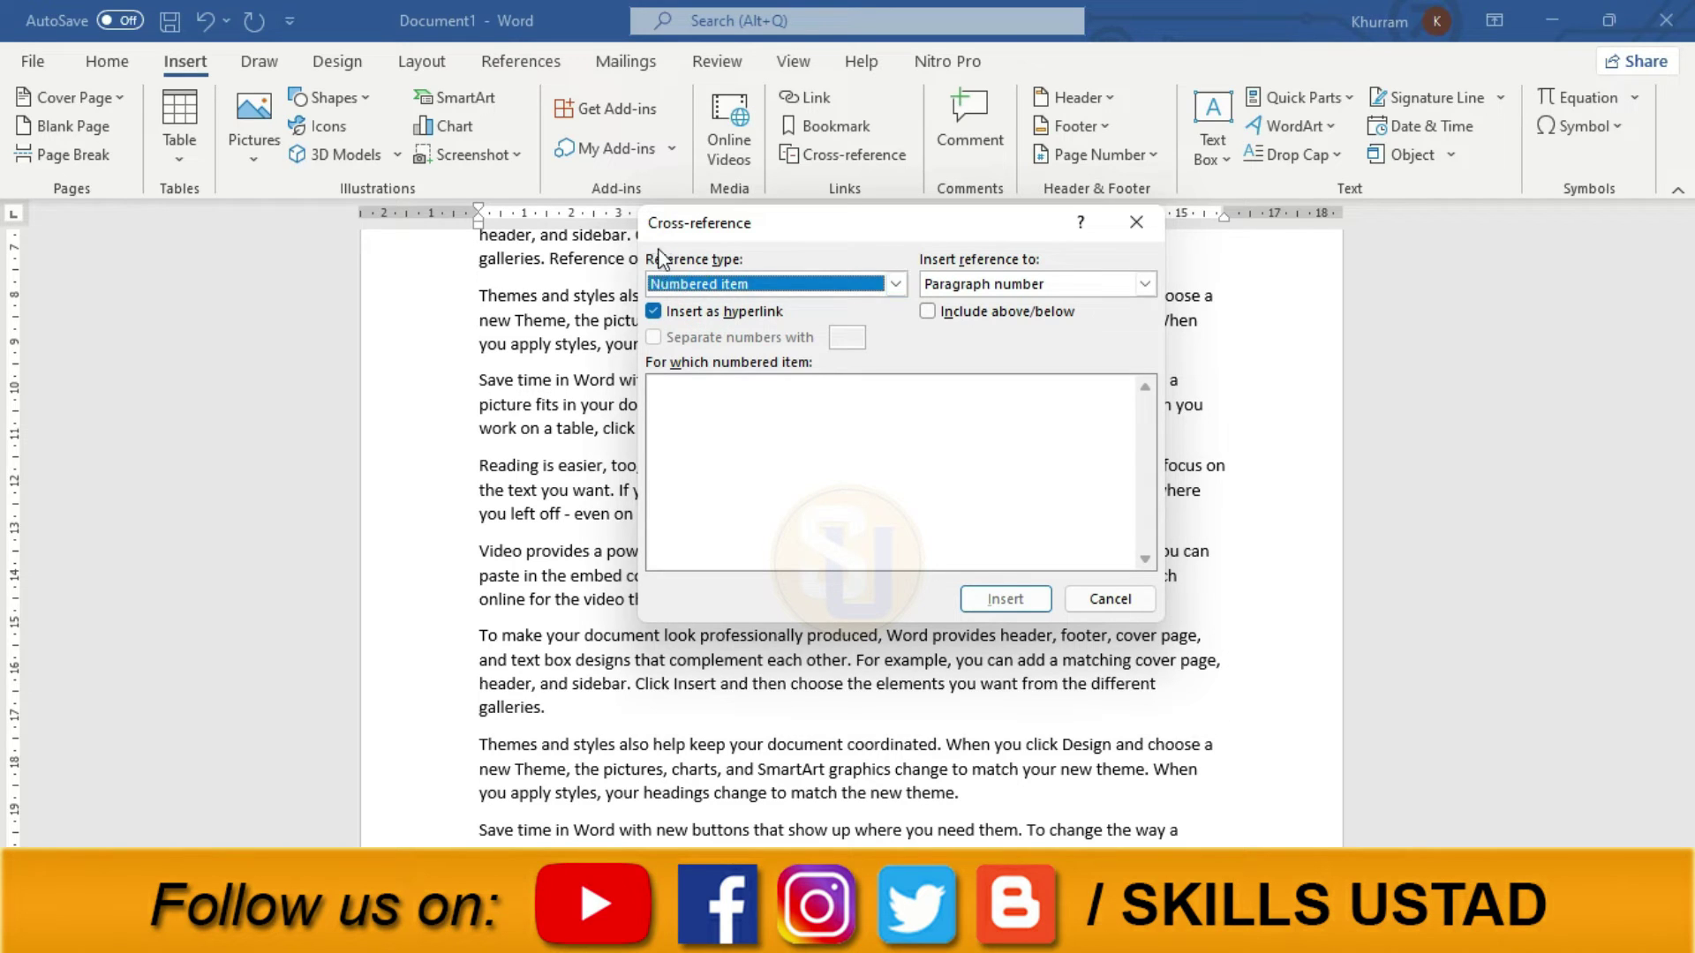
left_click(790, 285)
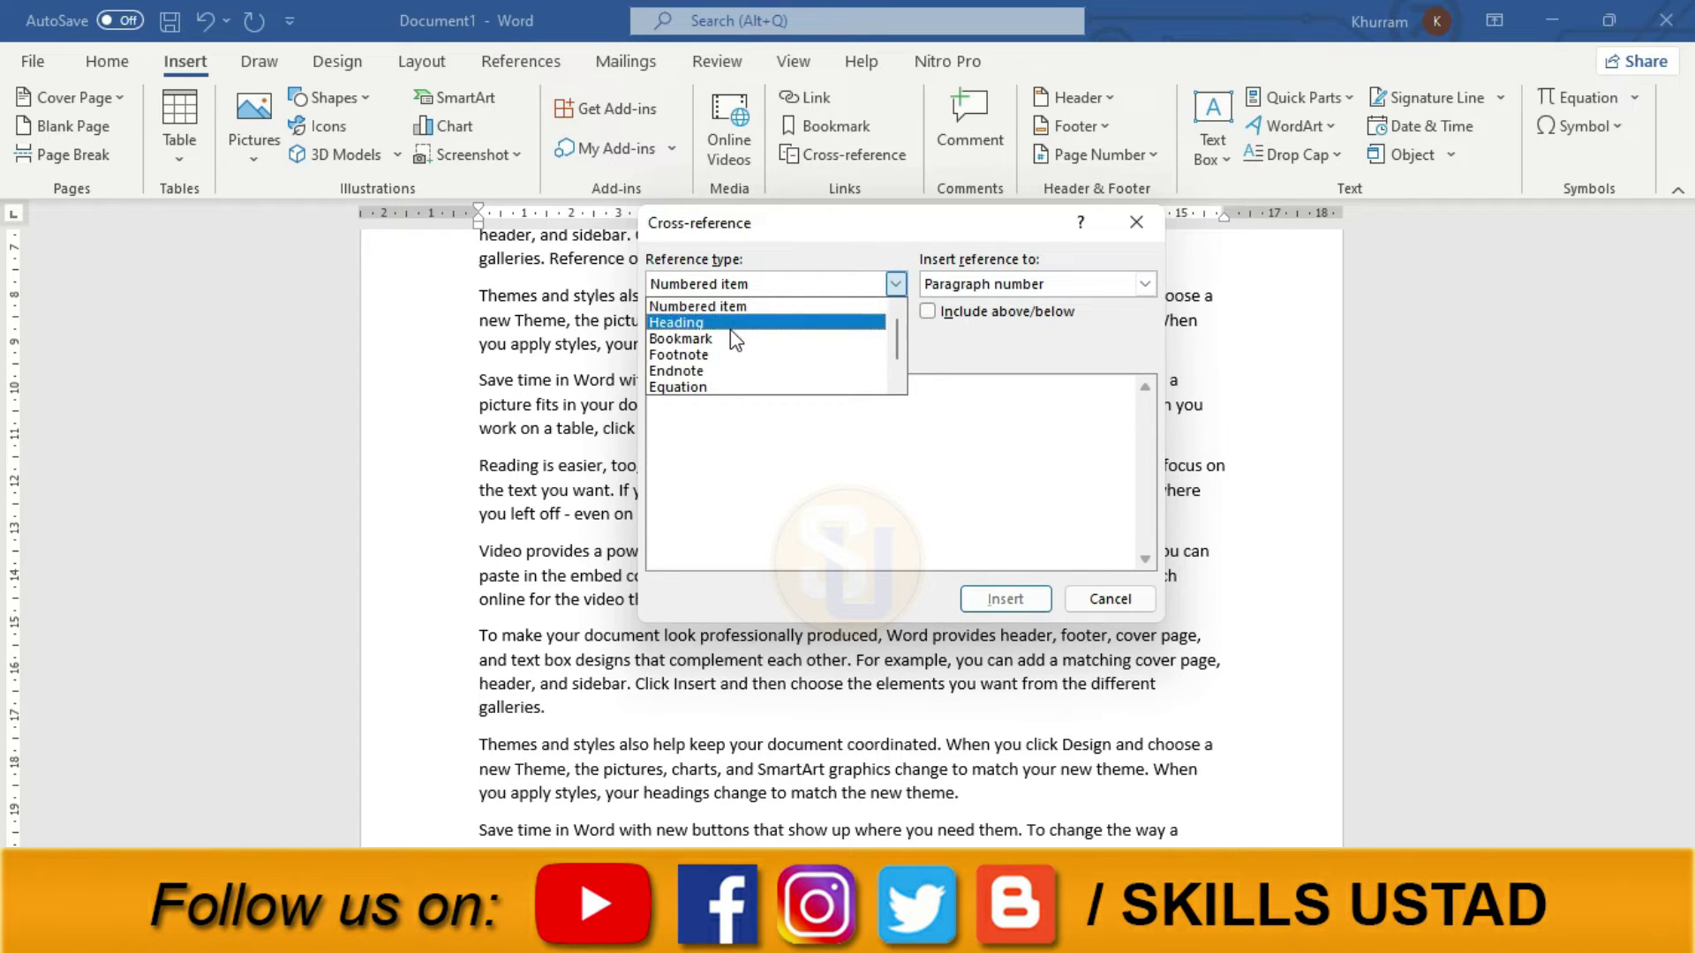
scroll(719, 375, "down", 1)
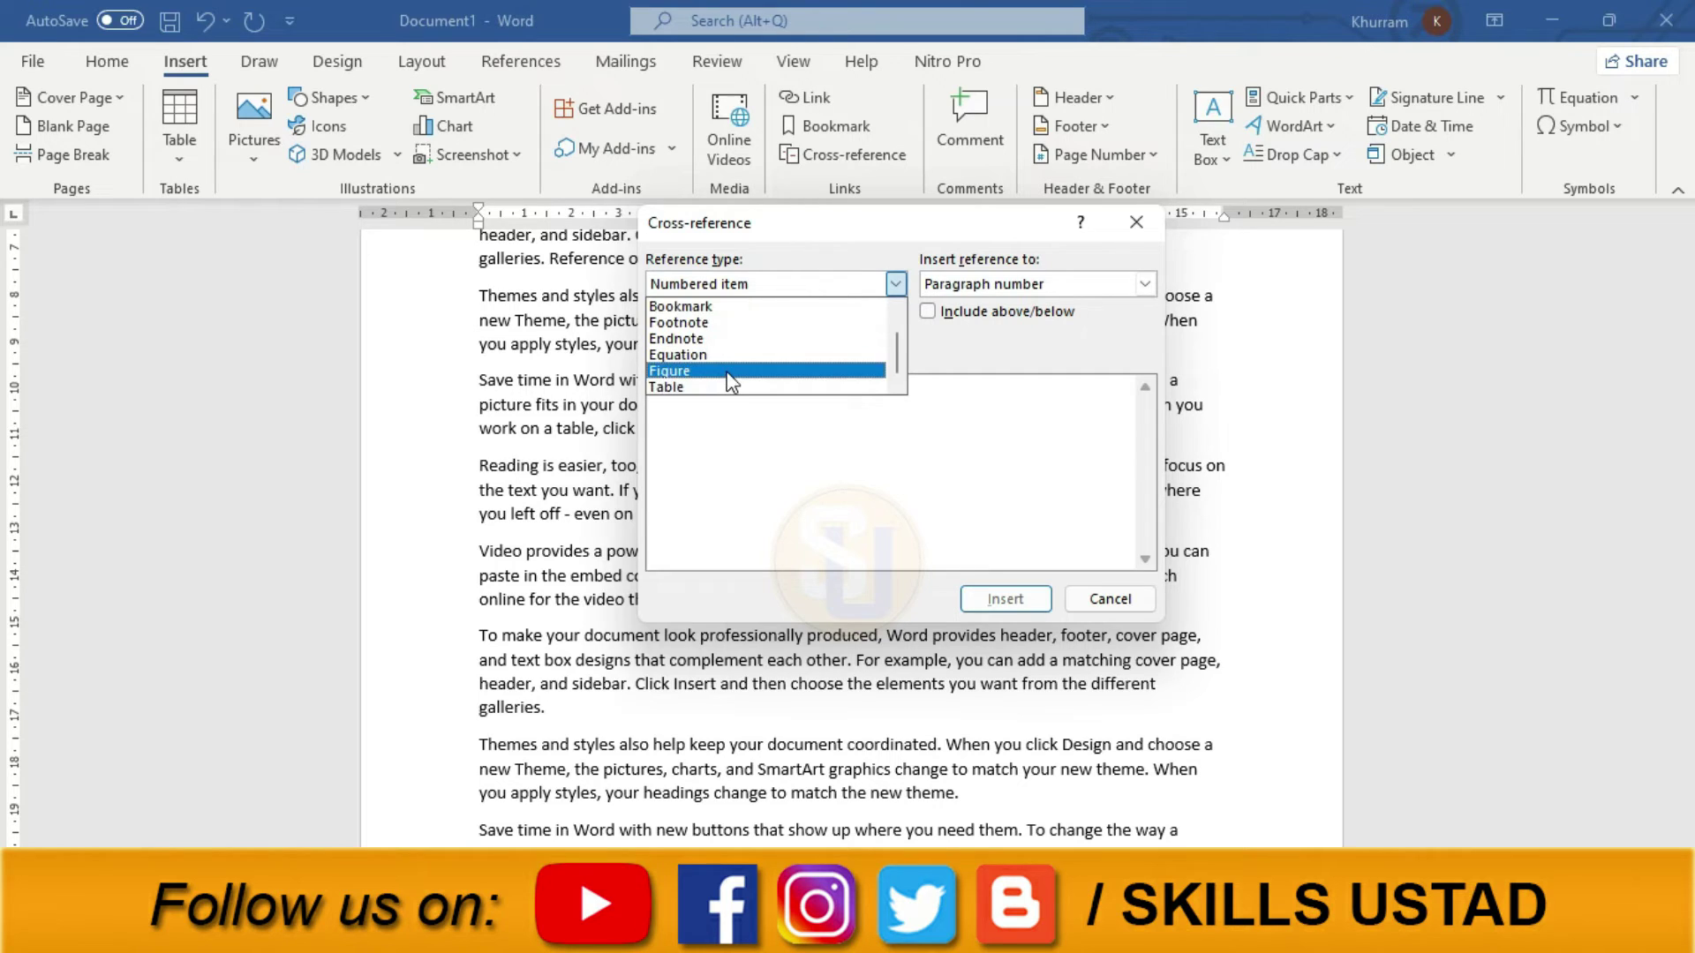
scroll(733, 362, "up", 1)
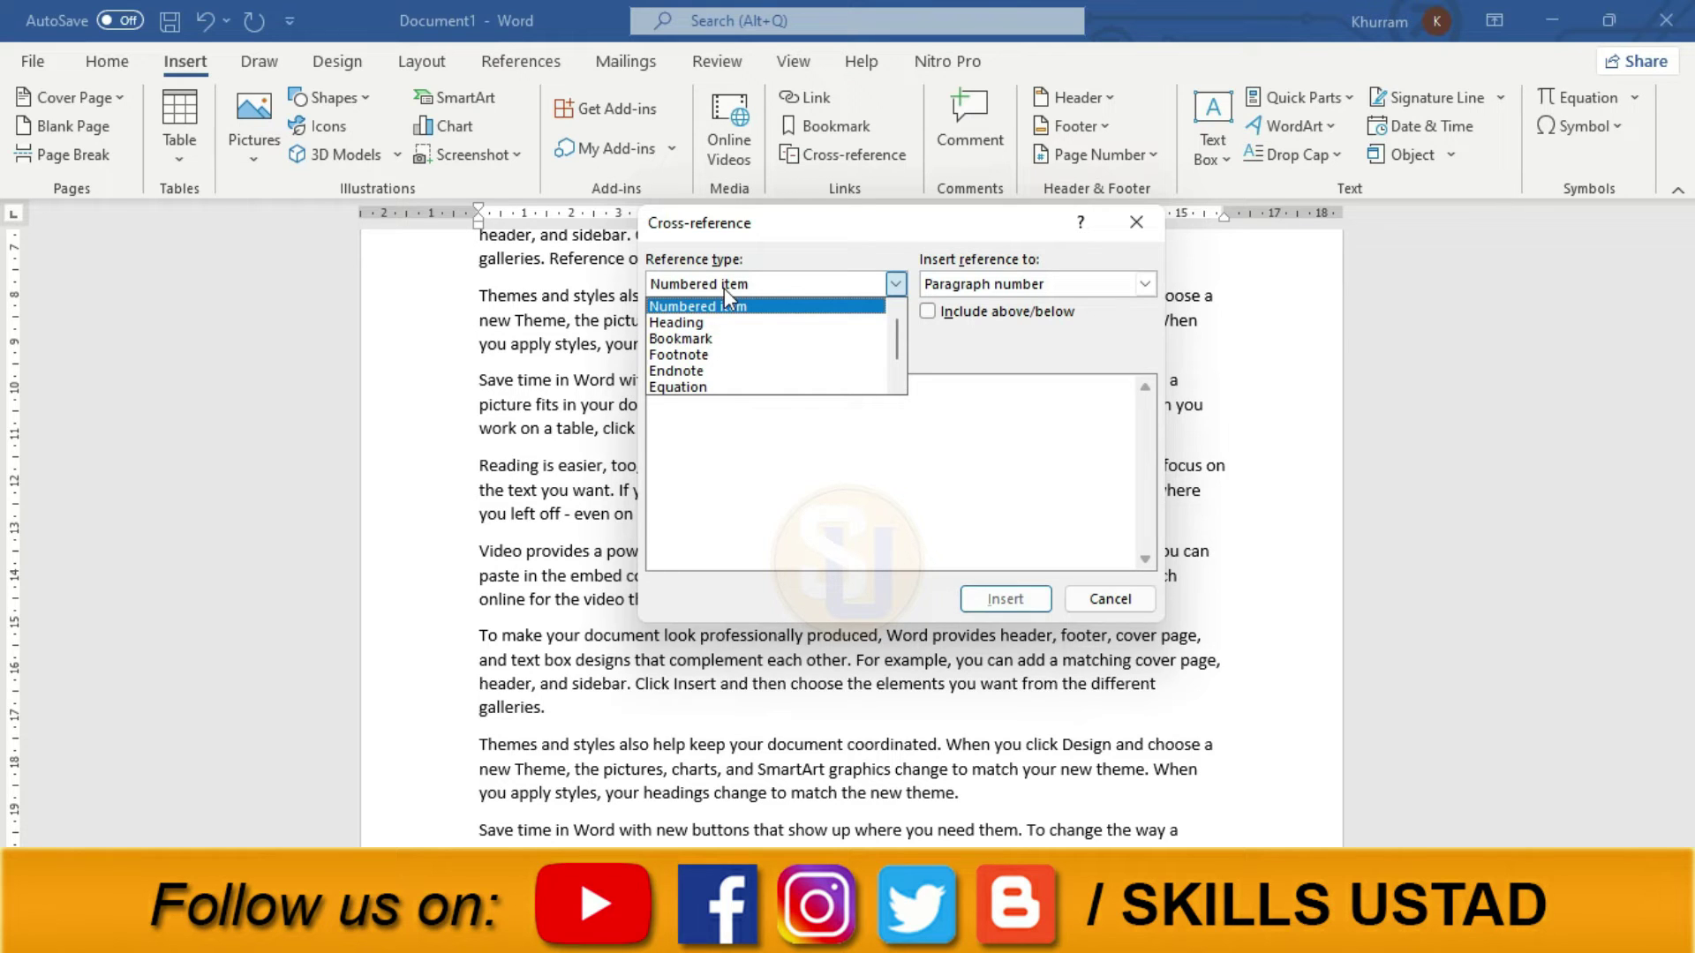
left_click(679, 340)
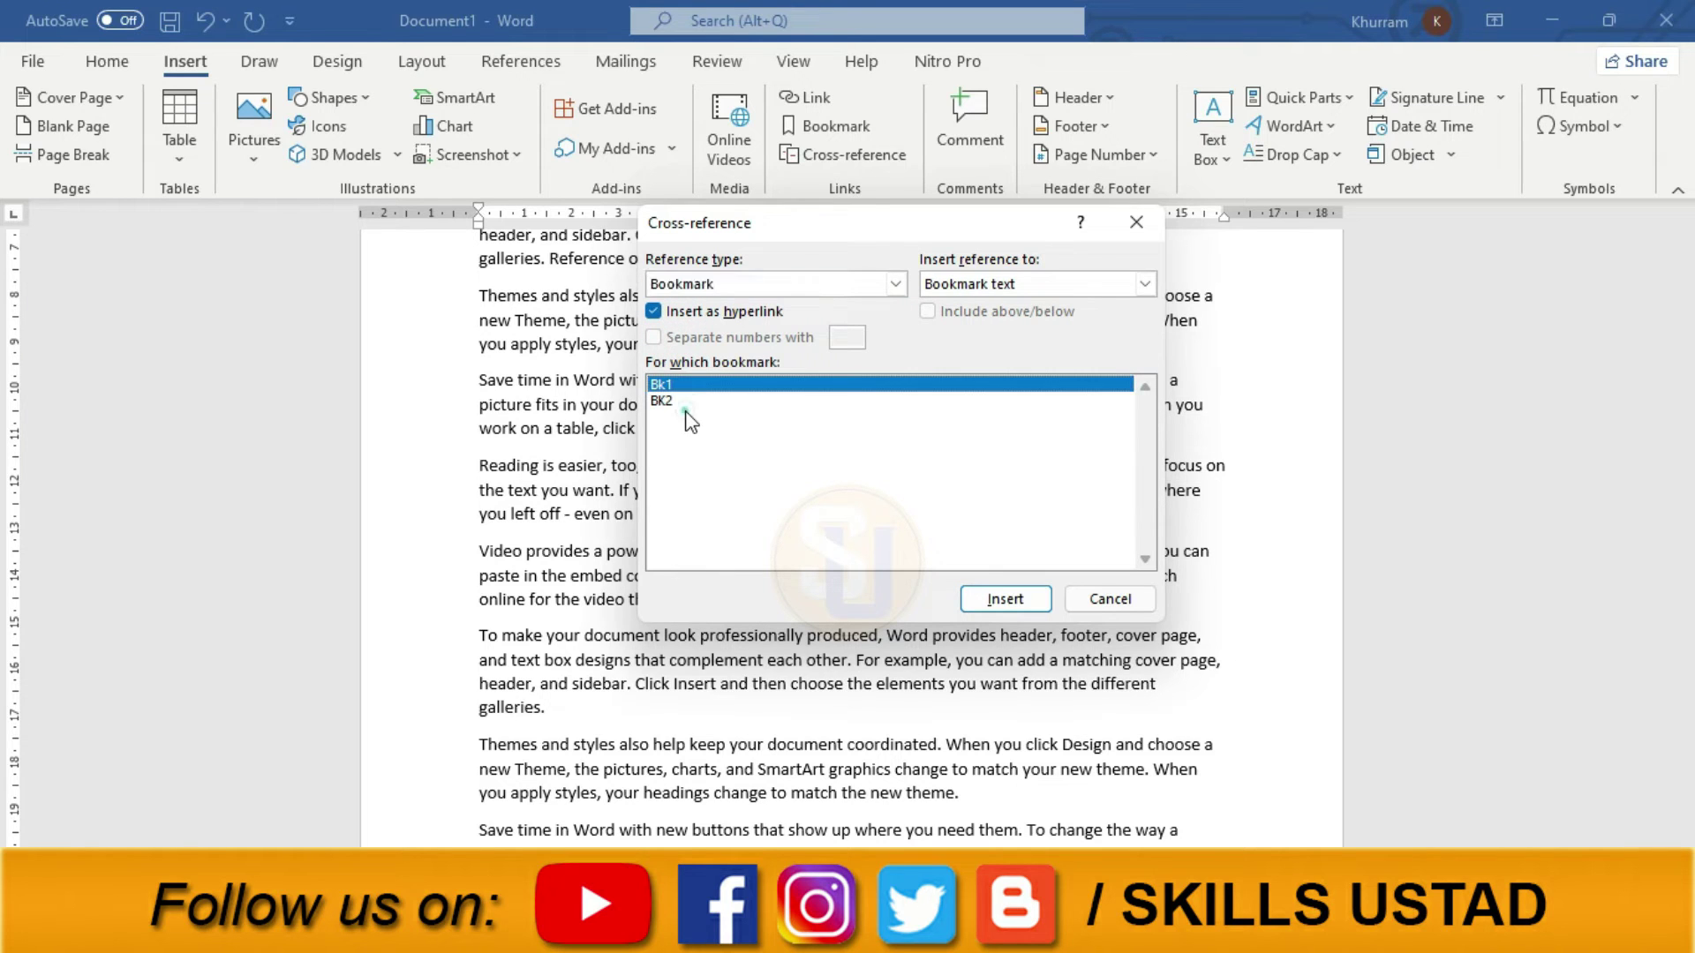
left_click(693, 284)
left_click(688, 331)
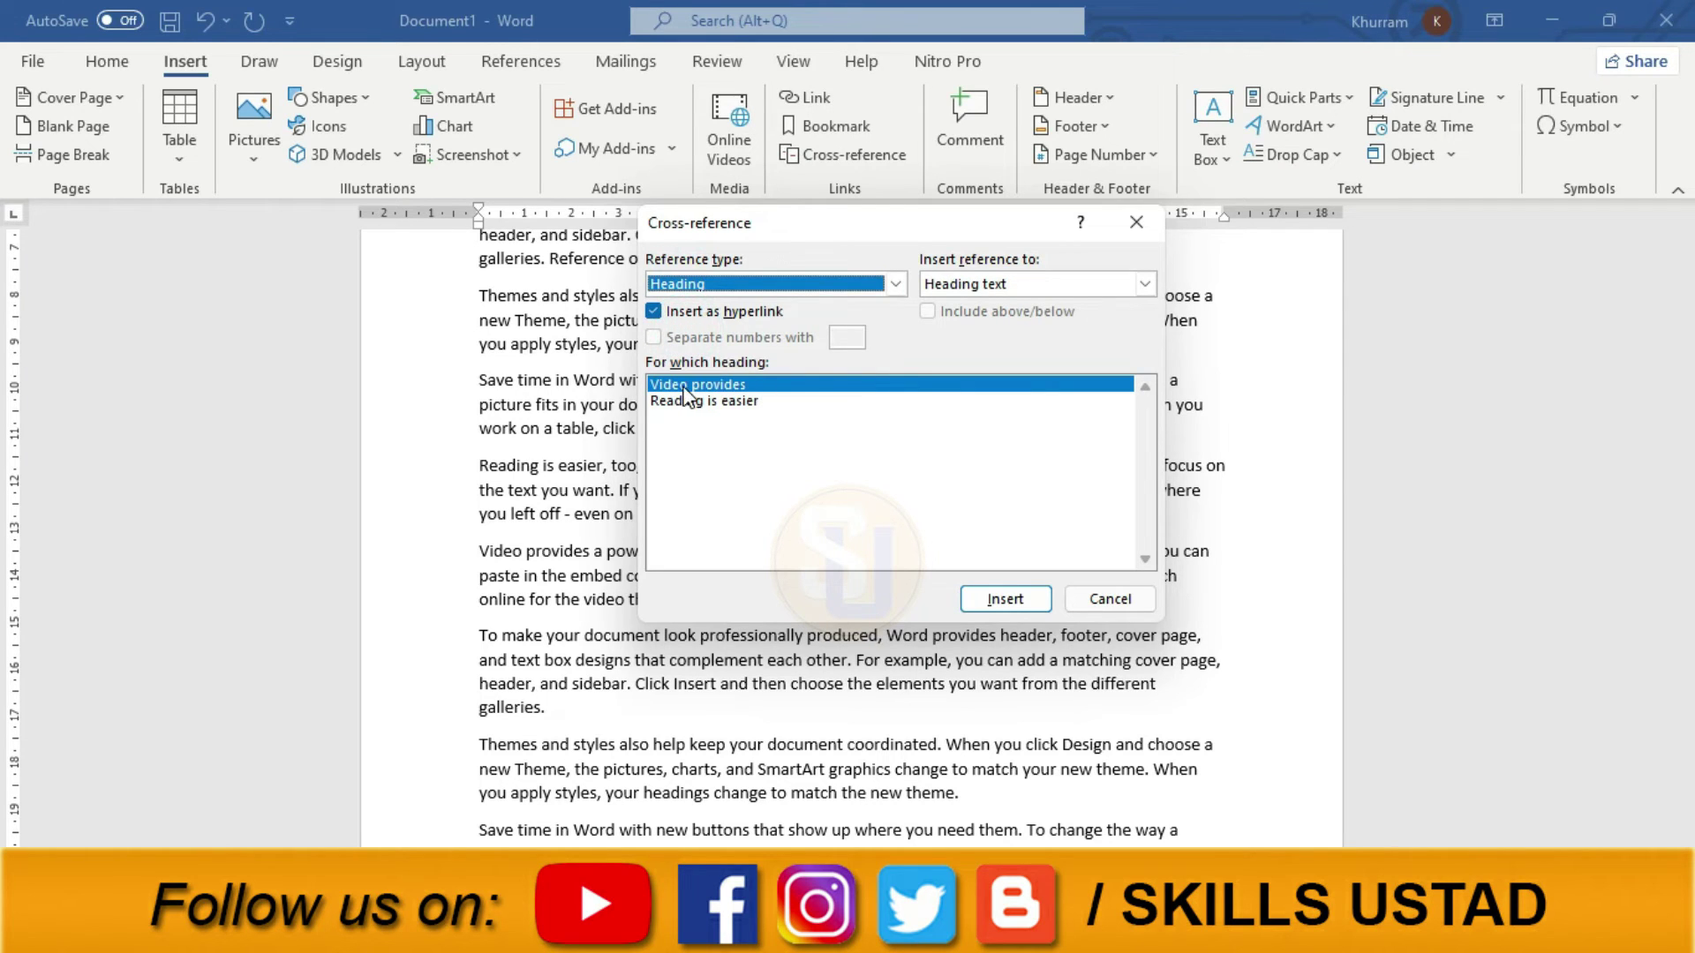
Insert a page-number cross-reference to the 'Reading is easier' heading and close the dialog
left_click(744, 402)
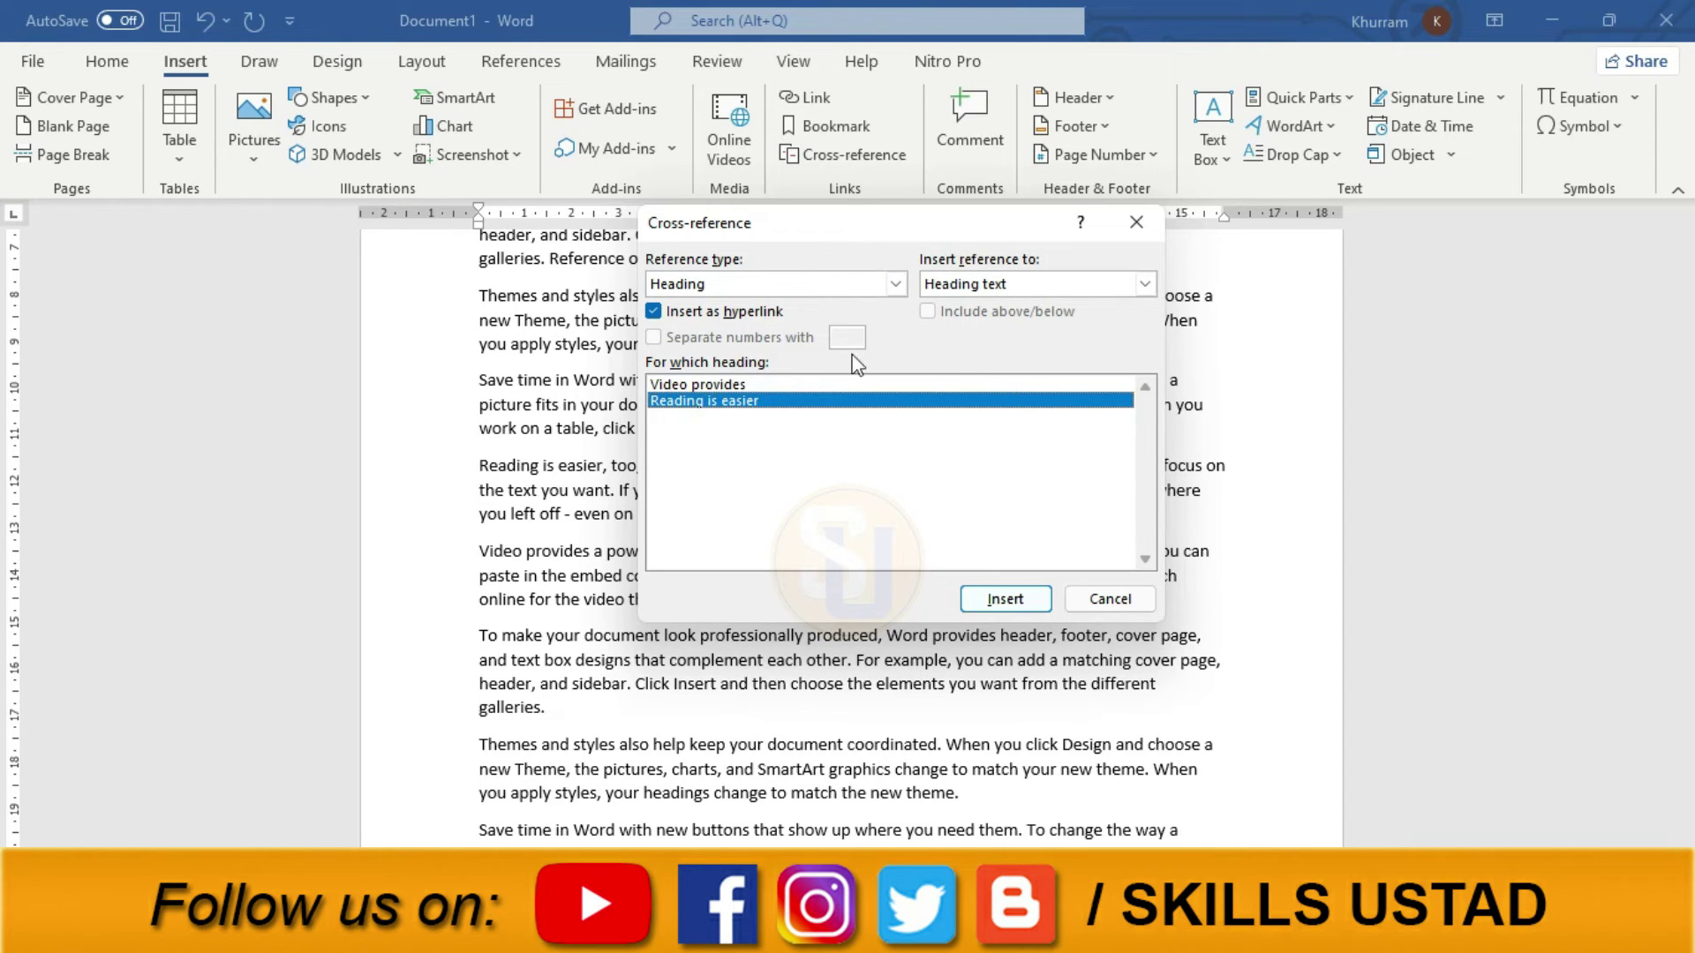
left_click(1076, 289)
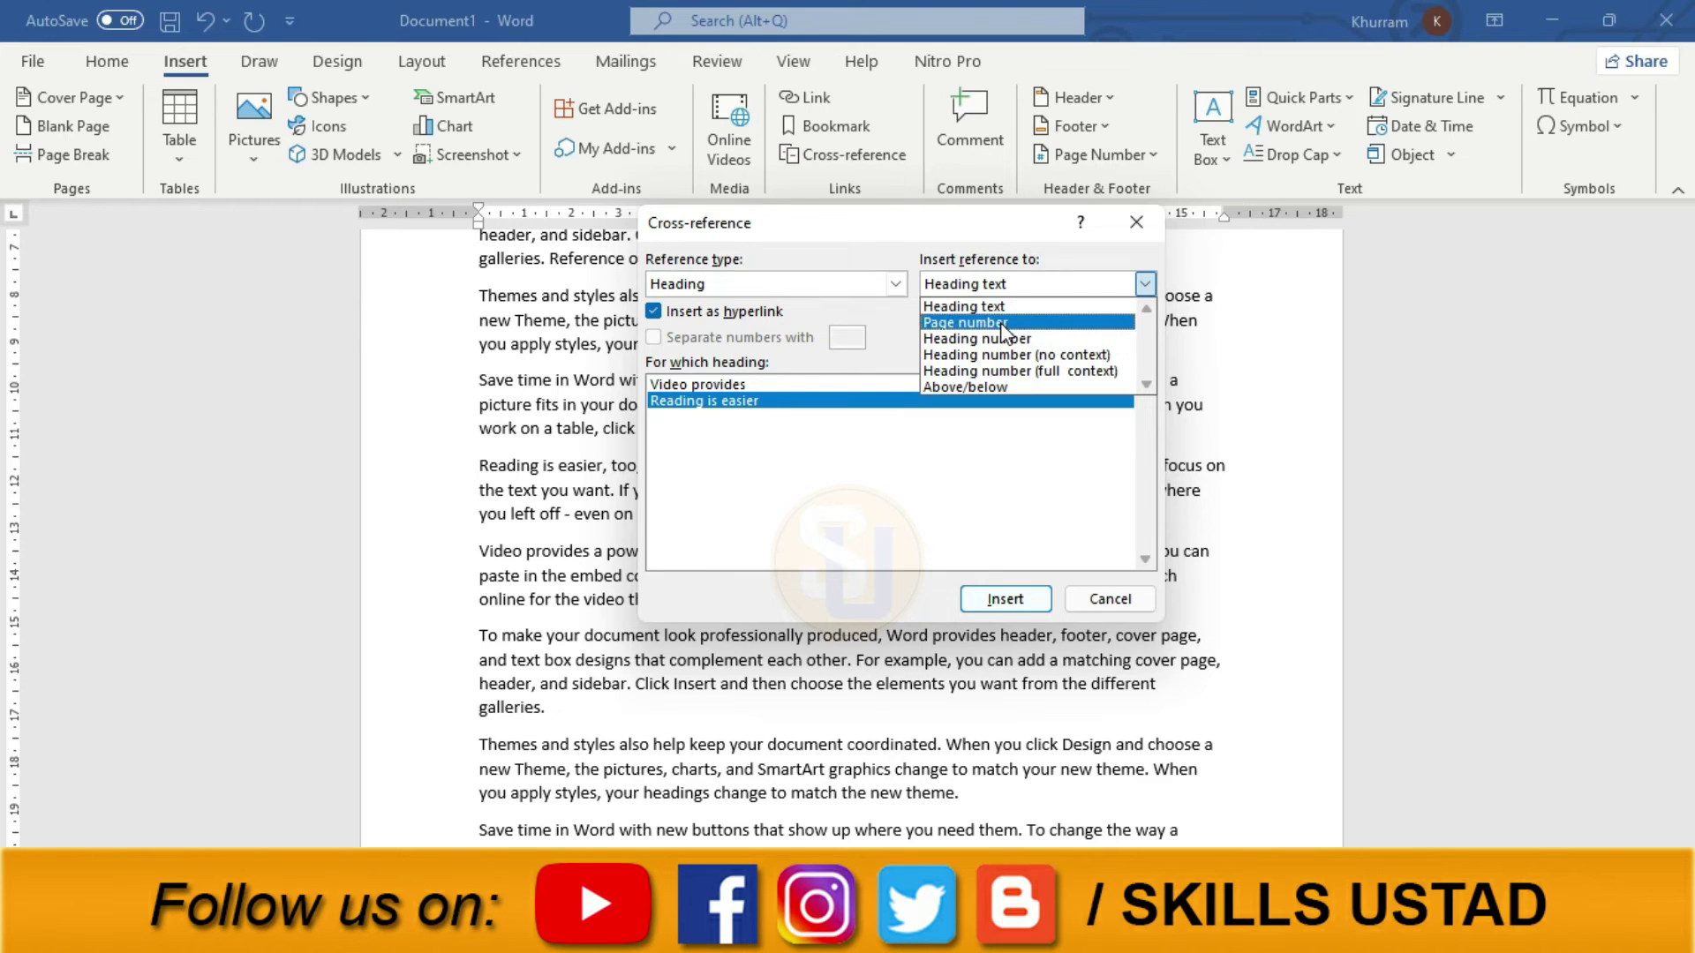
left_click(999, 321)
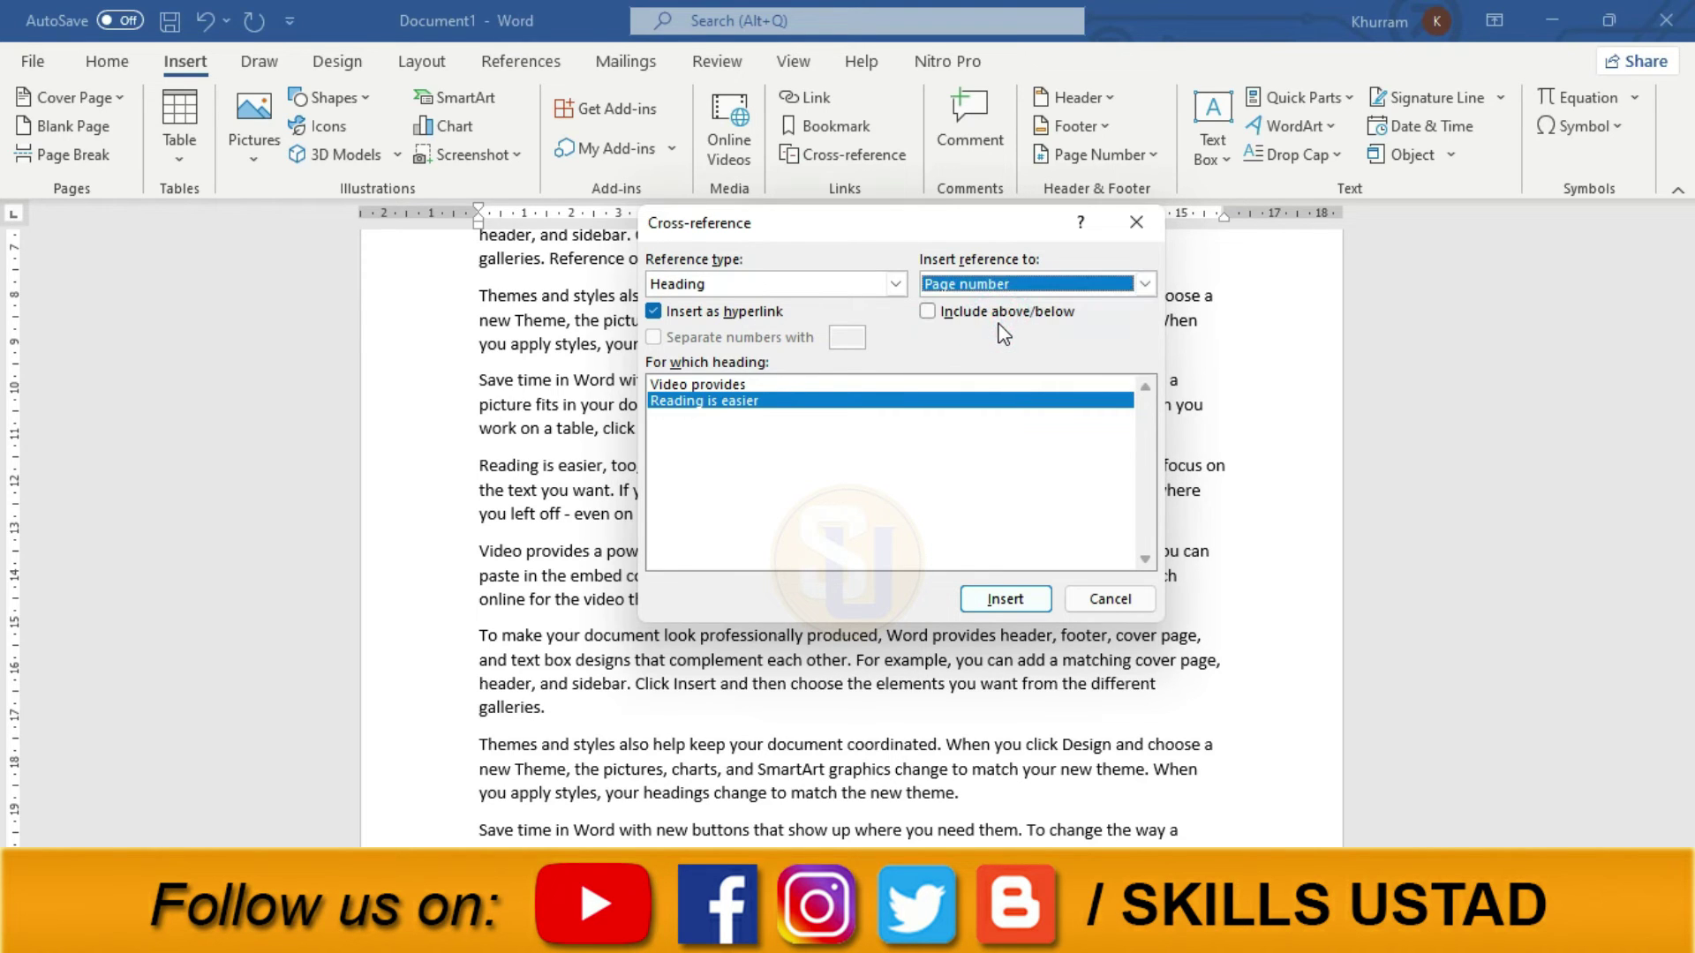
left_click(1004, 597)
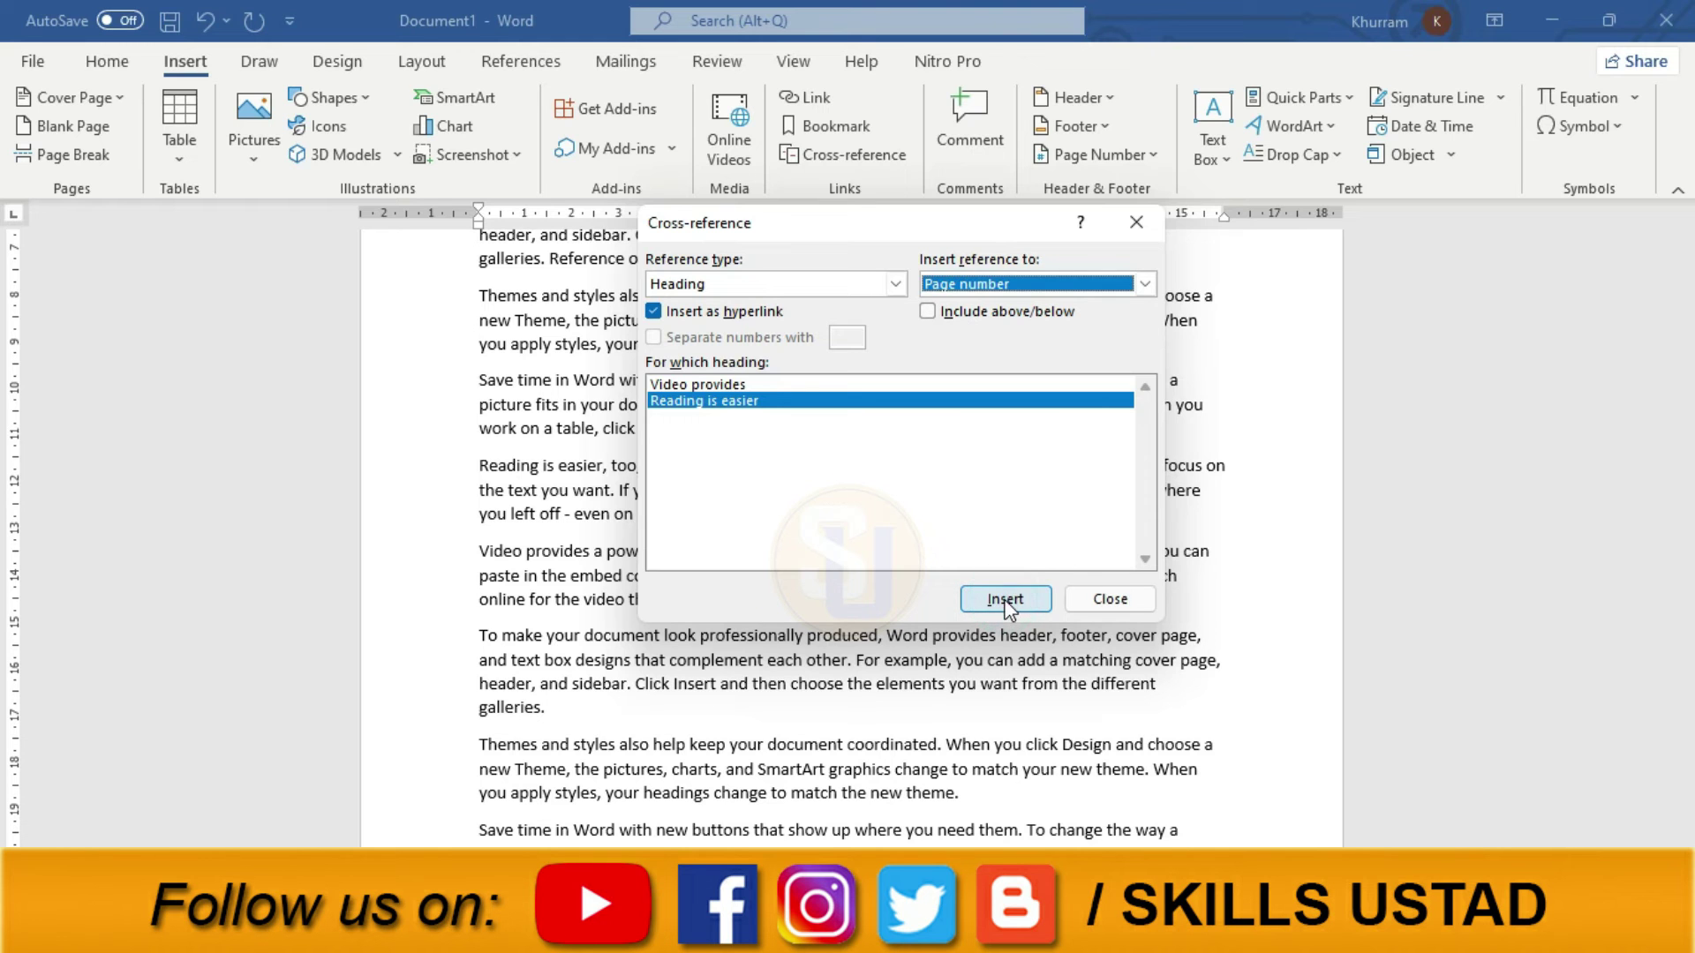
left_click(1134, 597)
scroll(698, 459, "up", 3)
scroll(698, 459, "up", 2)
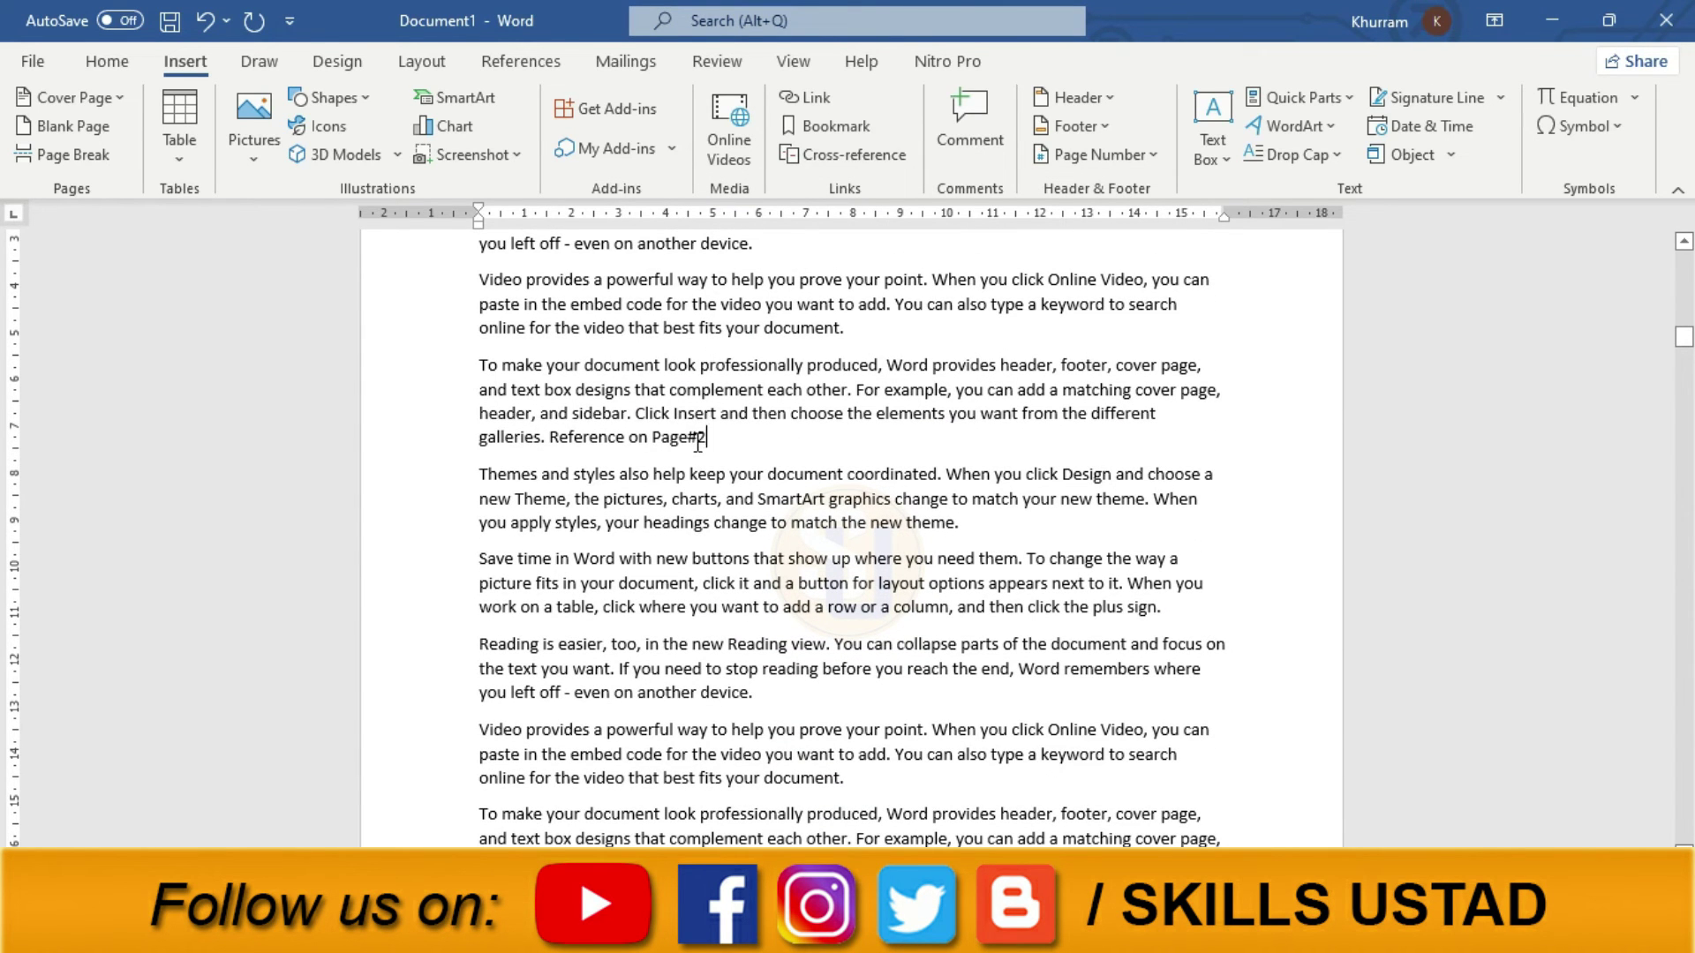
Format 'Reference on Page#2' as red, bold, italic text at 16 point
left_click(730, 435)
left_click_drag(640, 439, 549, 439)
left_click(107, 60)
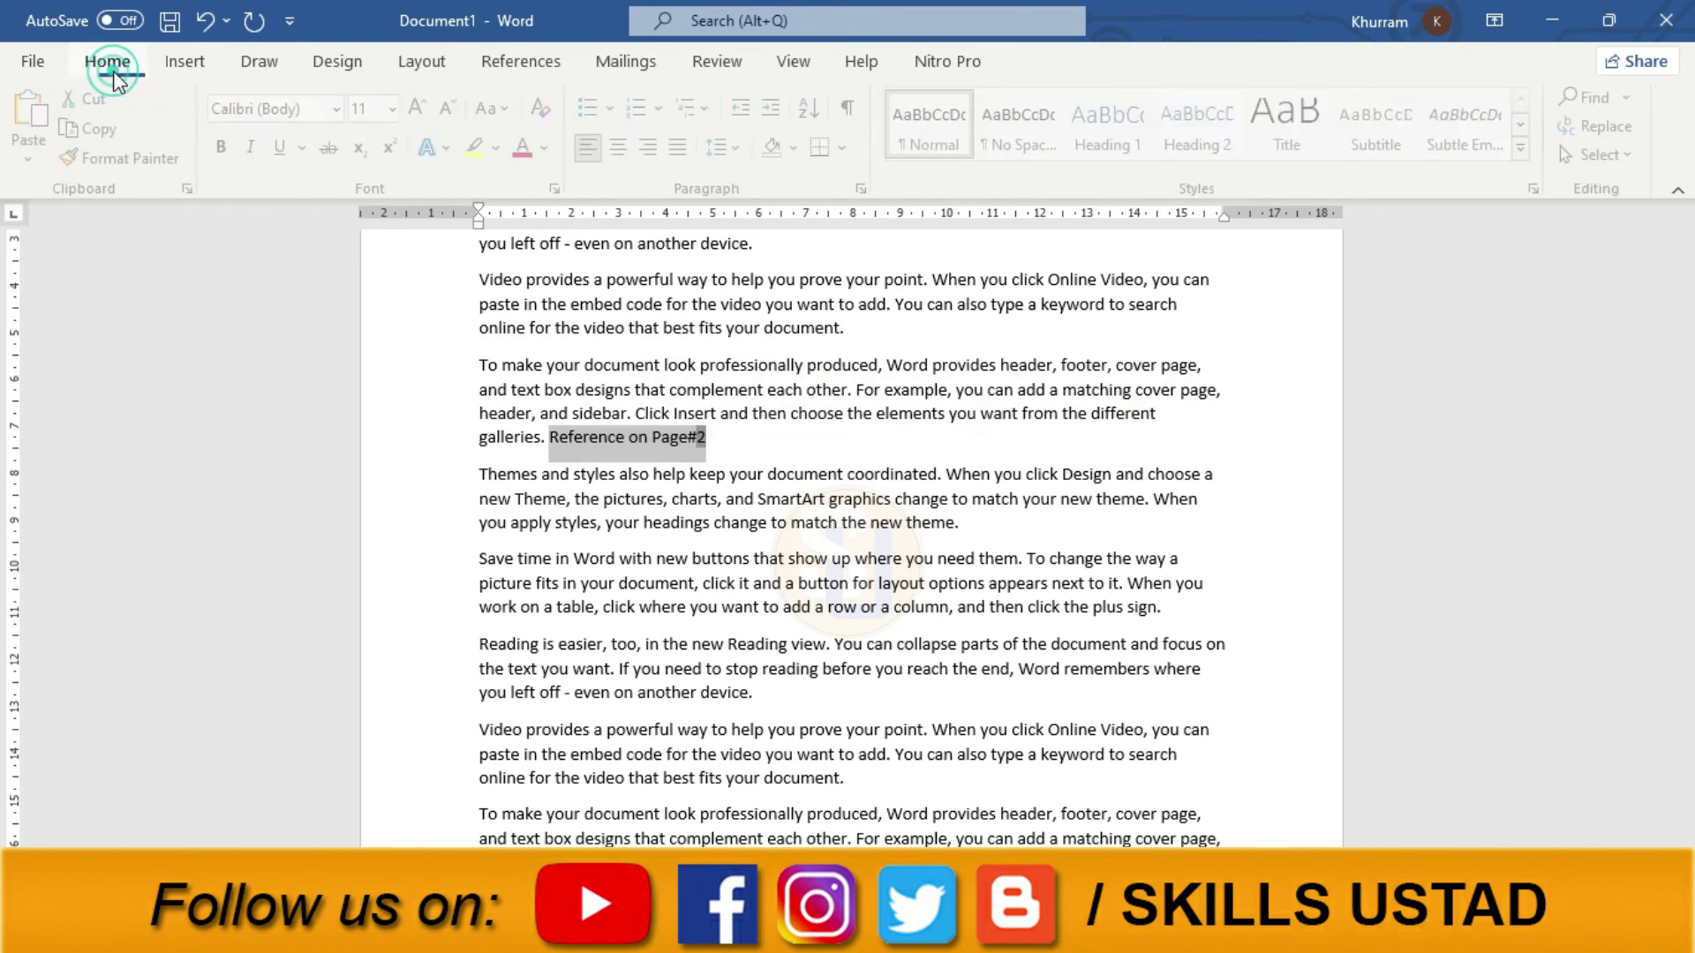
left_click(423, 111)
left_click(424, 111)
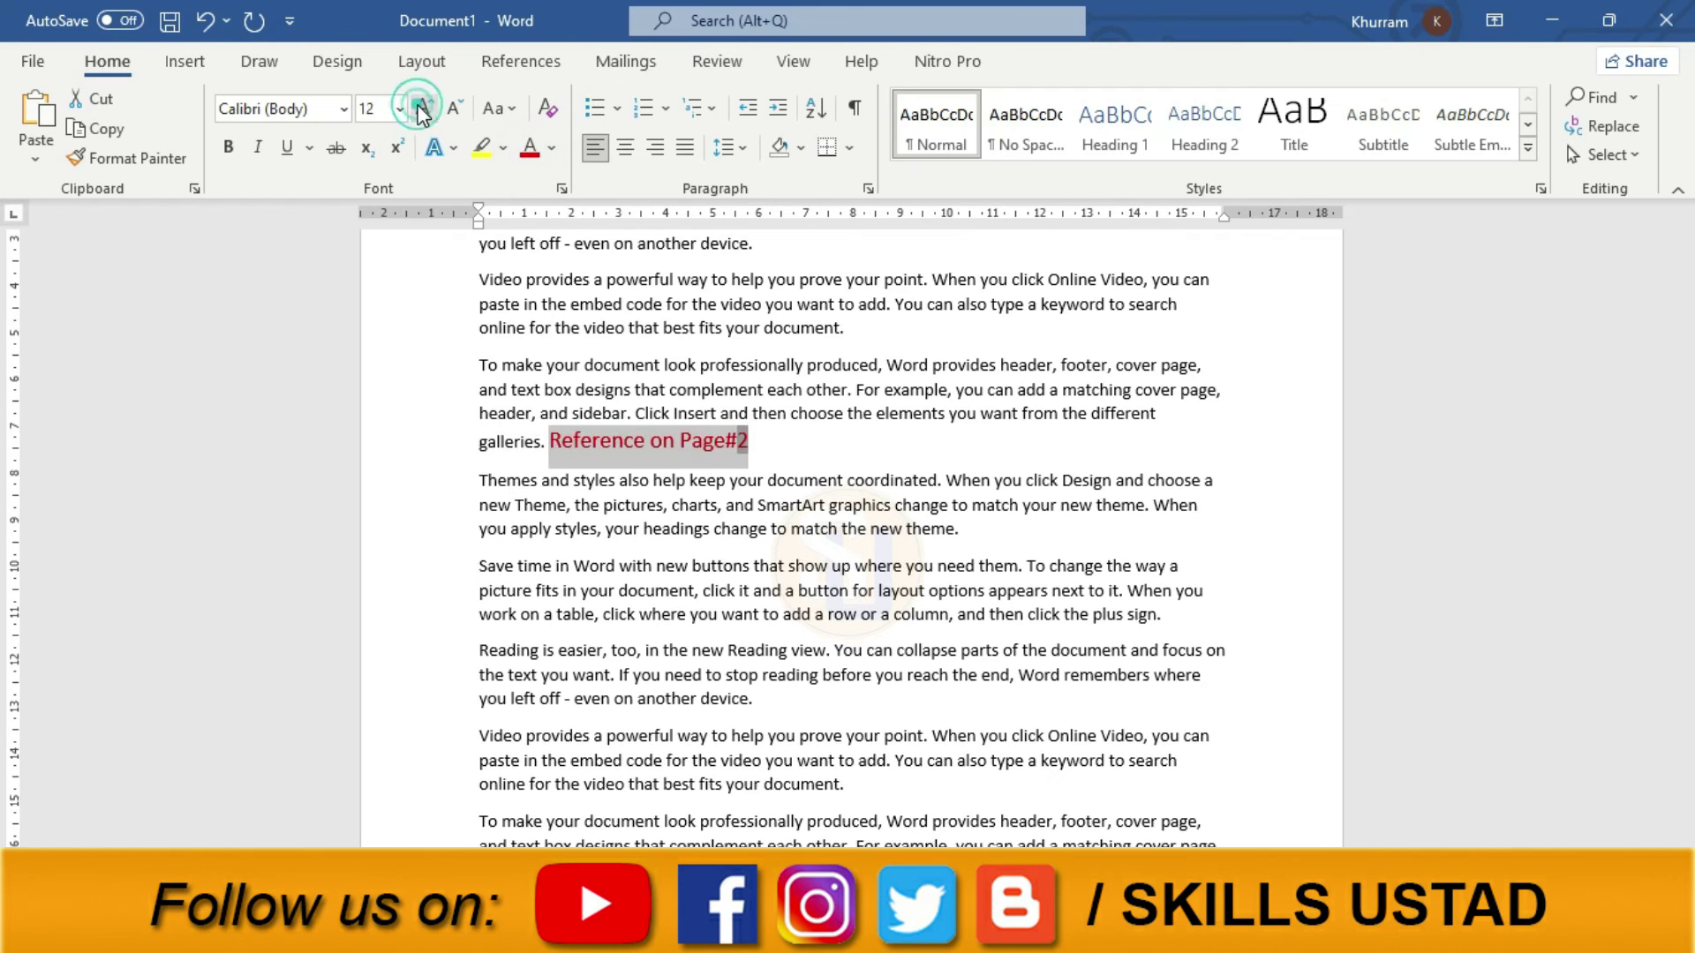
left_click(423, 110)
left_click(258, 147)
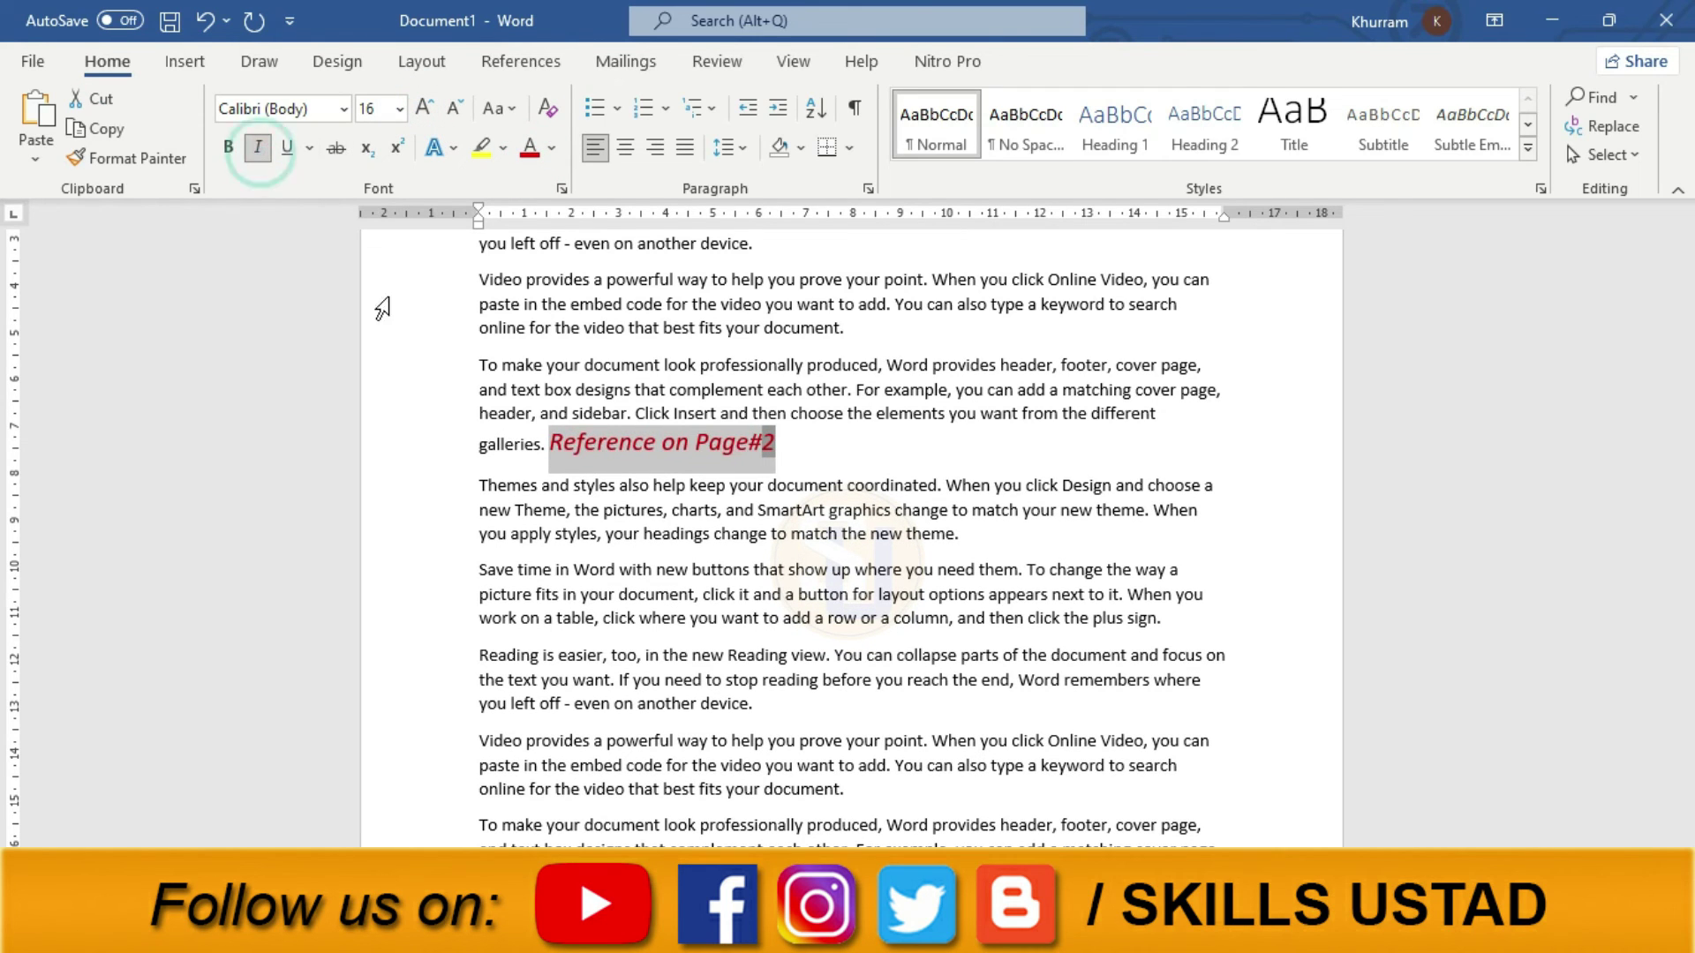
left_click(642, 482)
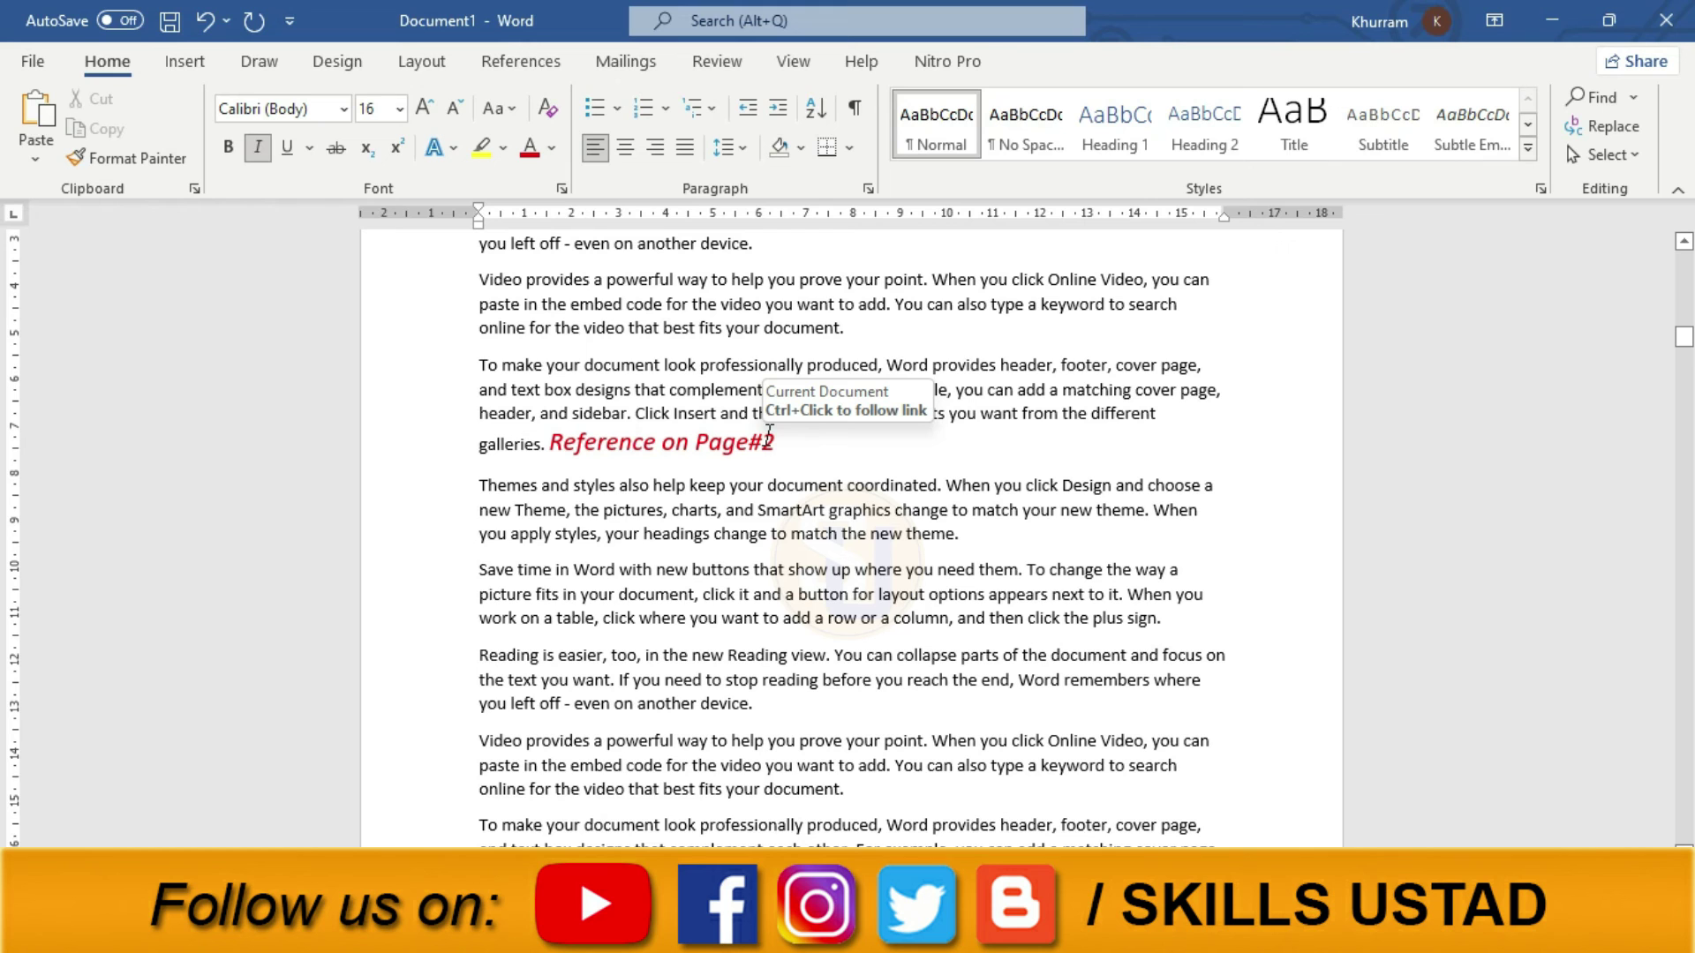
Follow the 'Reference on Page#2' link to jump to the 'Reading is easier' heading
left_click(770, 435, "ctrl")
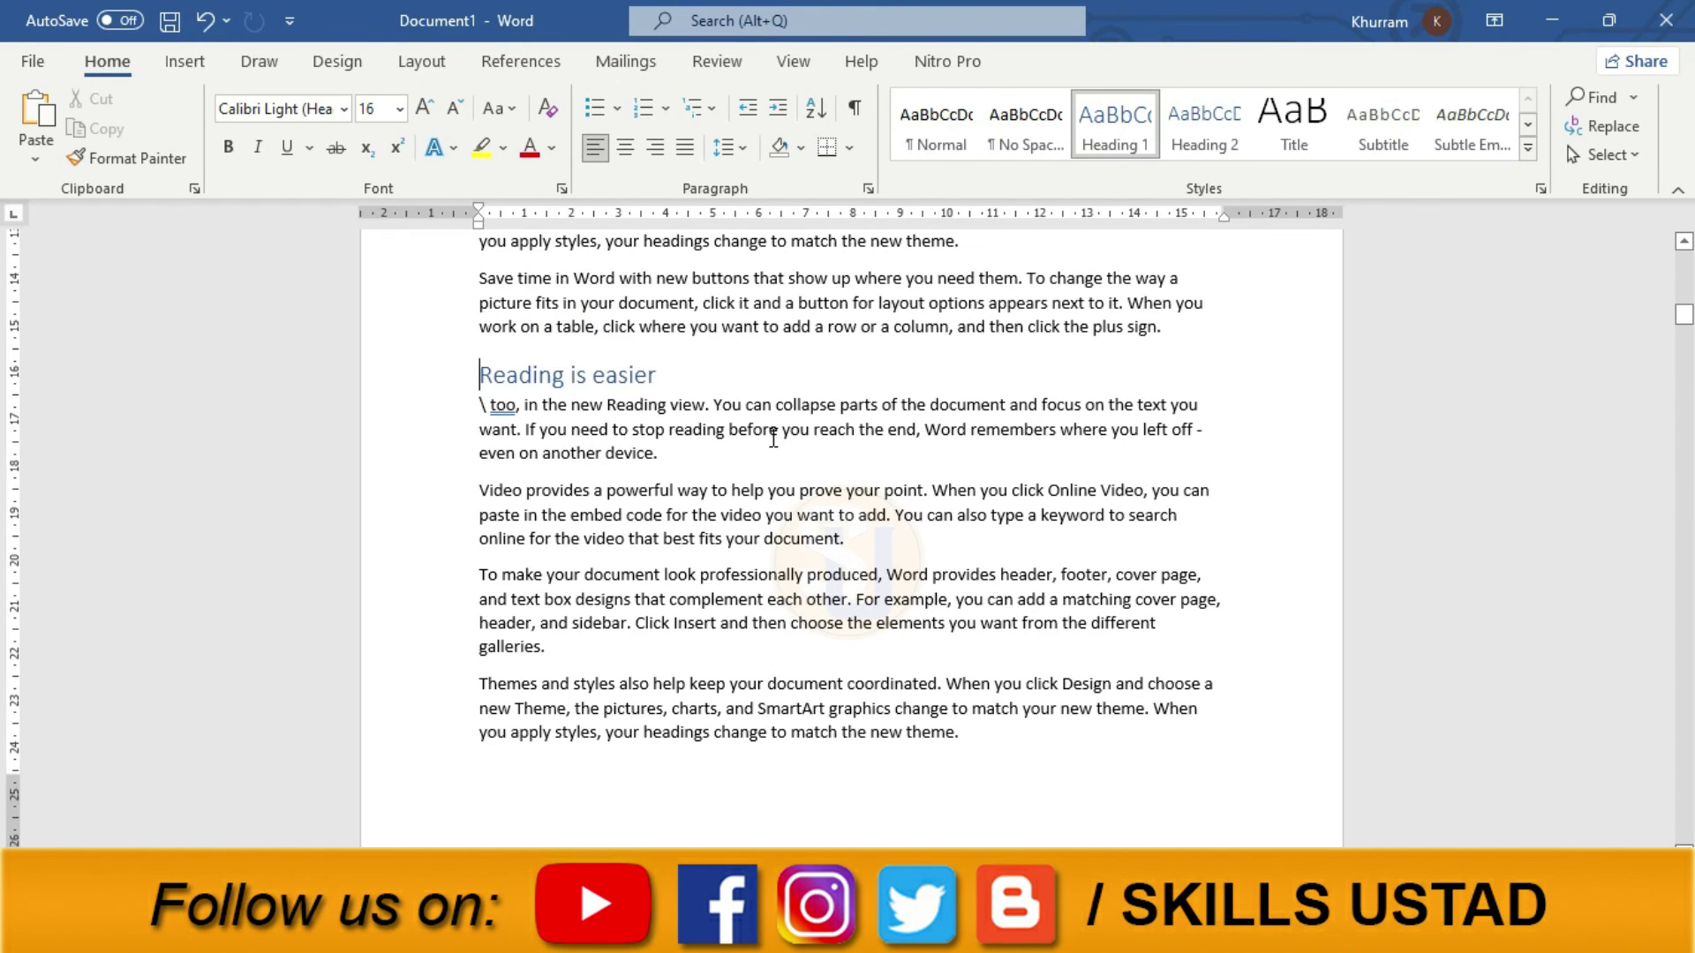